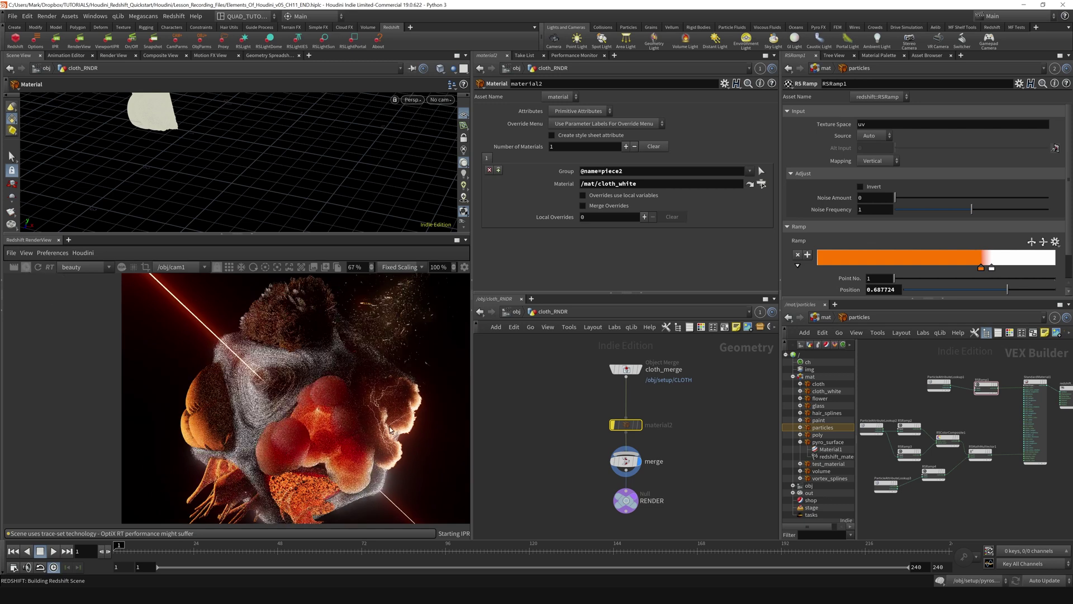
# - Stop the interactive render with the full image framed in the Redshift RenderView
pyautogui.scroll(2, 321, 408)
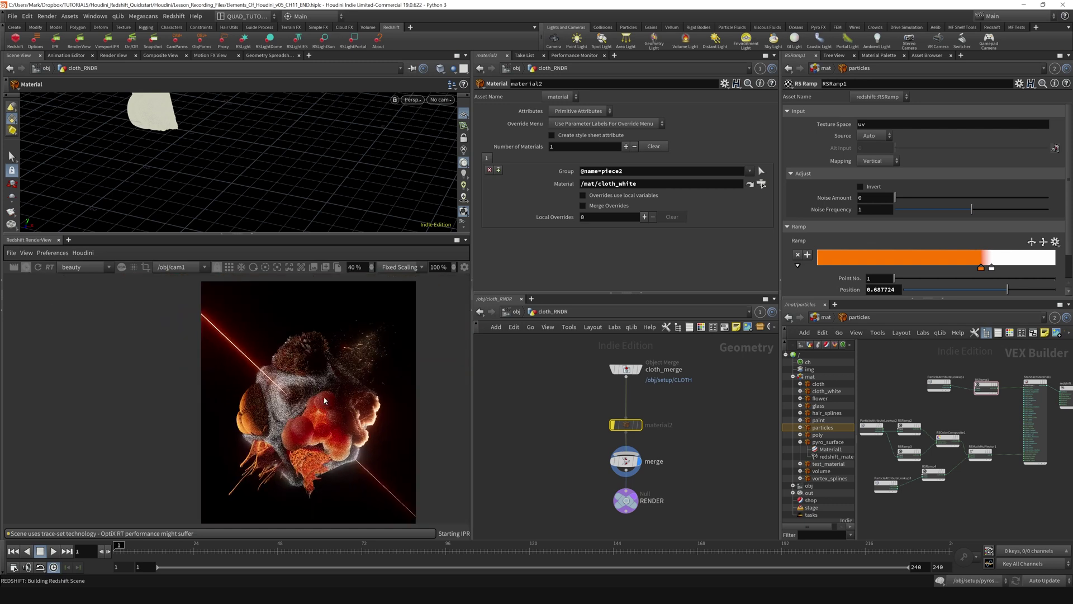
pyautogui.moveTo(348, 408); pyautogui.dragTo(324, 398, button='middle')
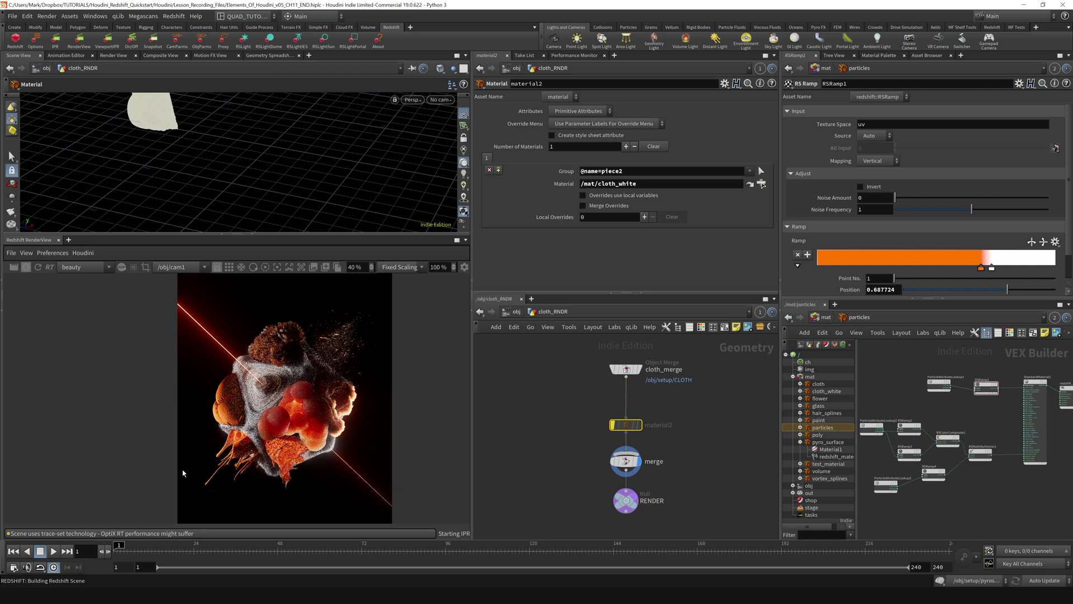
pyautogui.click(26, 267)
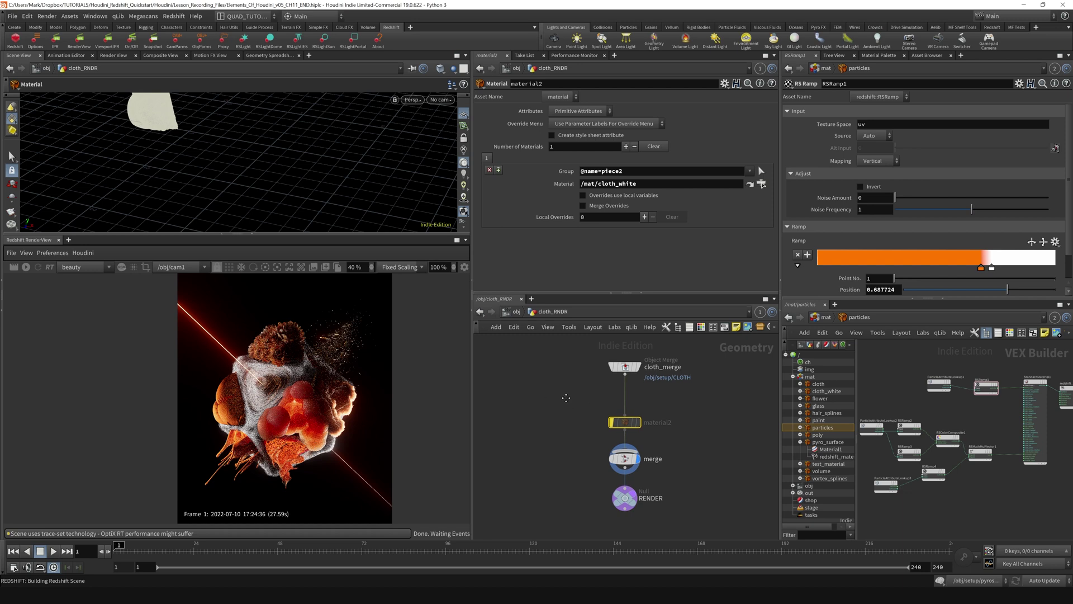
# - Go up from cloth_RNDR to the object level and select the cam1 camera
pyautogui.press('u')
pyautogui.scroll(-10, 710, 443)
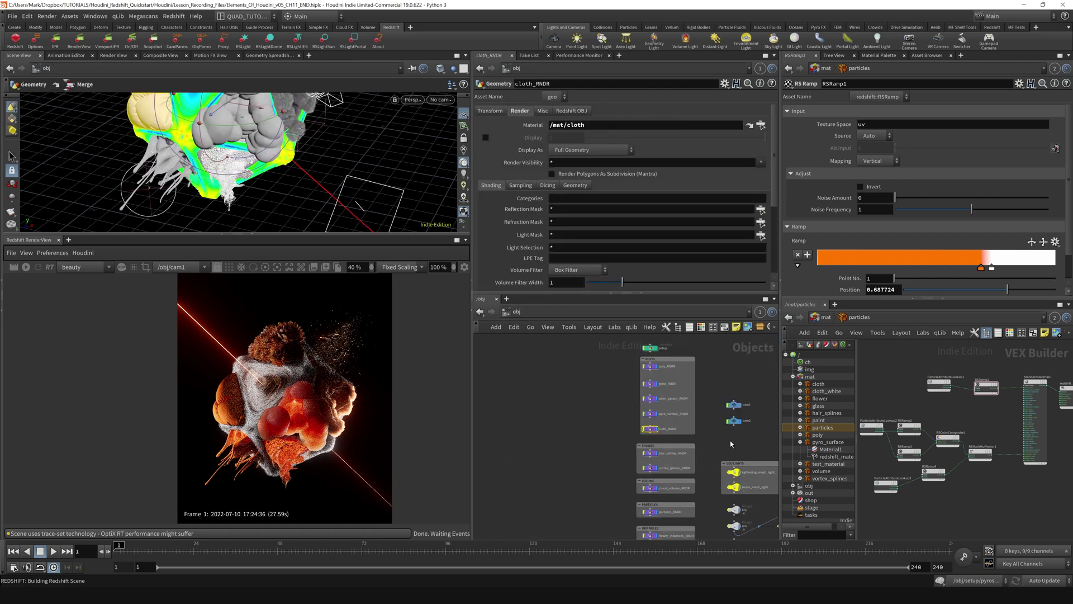
pyautogui.scroll(5, 637, 396)
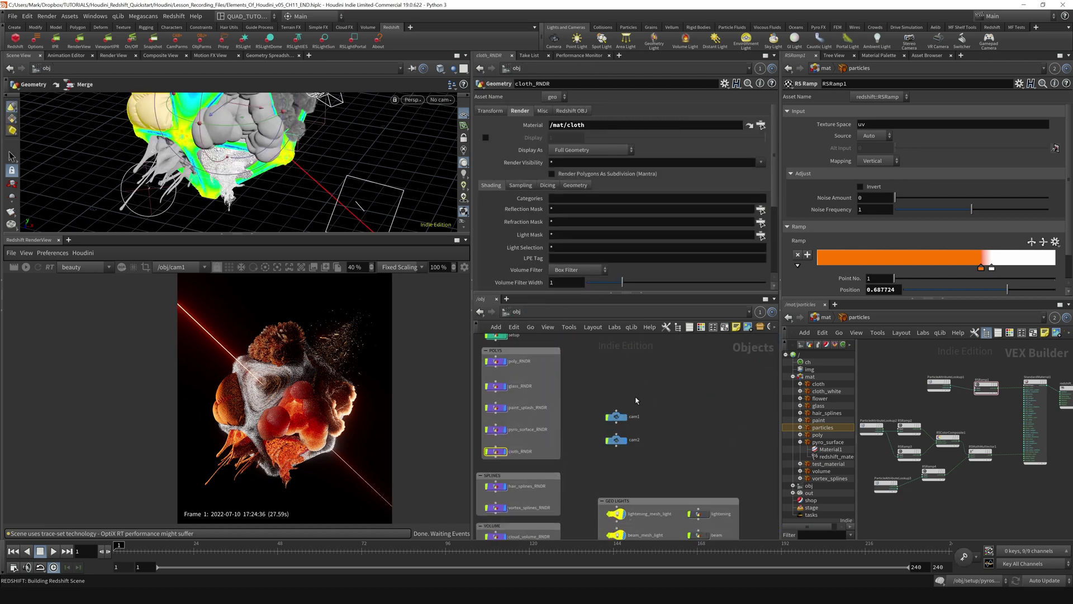
pyautogui.moveTo(637, 400); pyautogui.dragTo(664, 387, button='middle')
pyautogui.moveTo(687, 387); pyautogui.dragTo(613, 414)
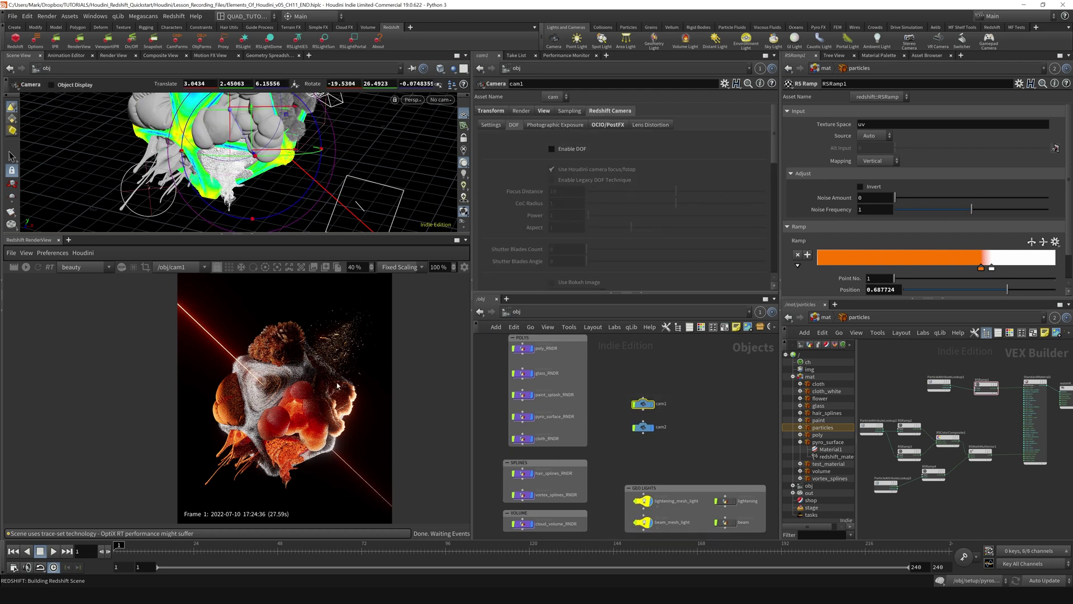
# - Add a Grid object to the object network in the empty area beside the two cameras
pyautogui.scroll(-5, 539, 518)
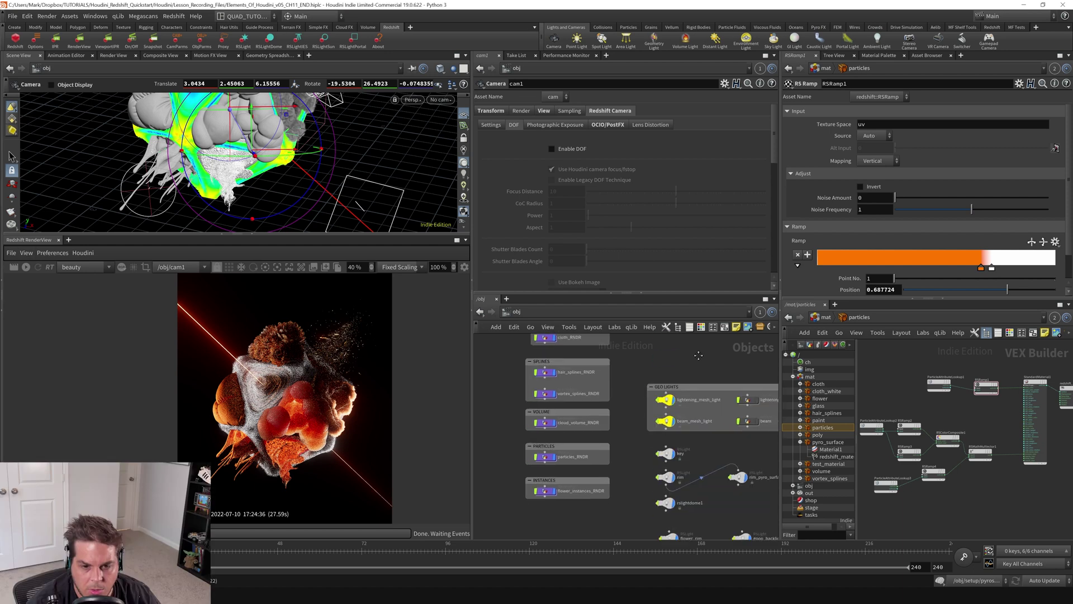
pyautogui.scroll(5, 556, 413)
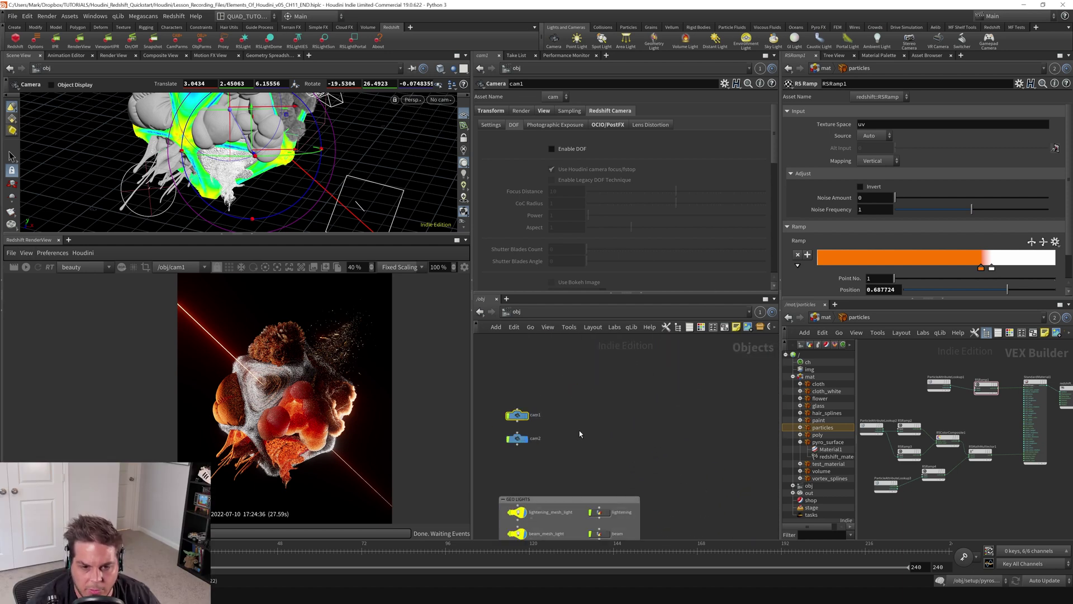
pyautogui.press('Tab')
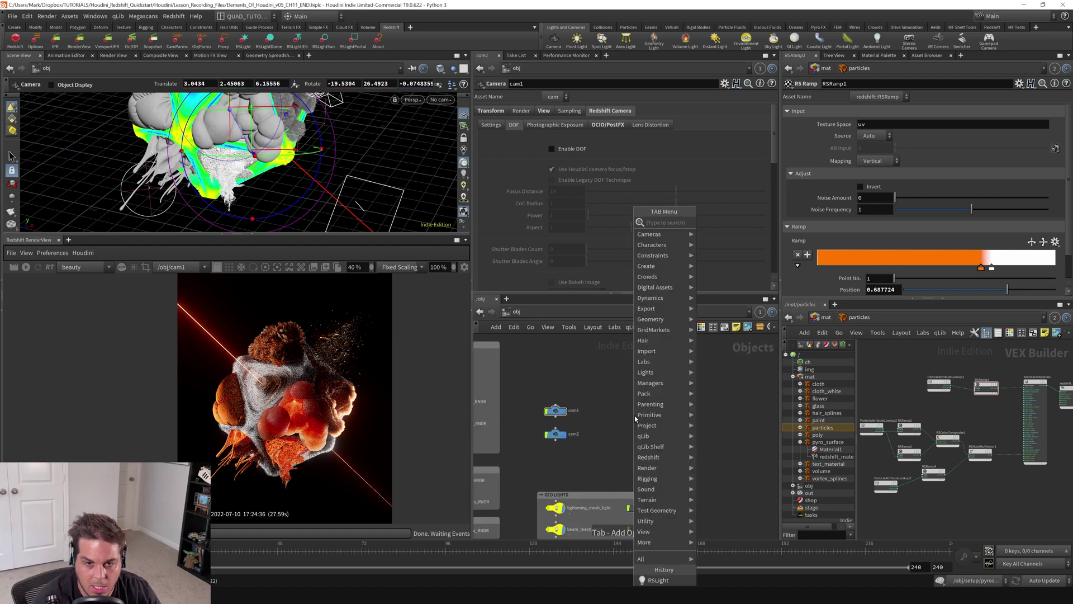
pyautogui.write('grid')
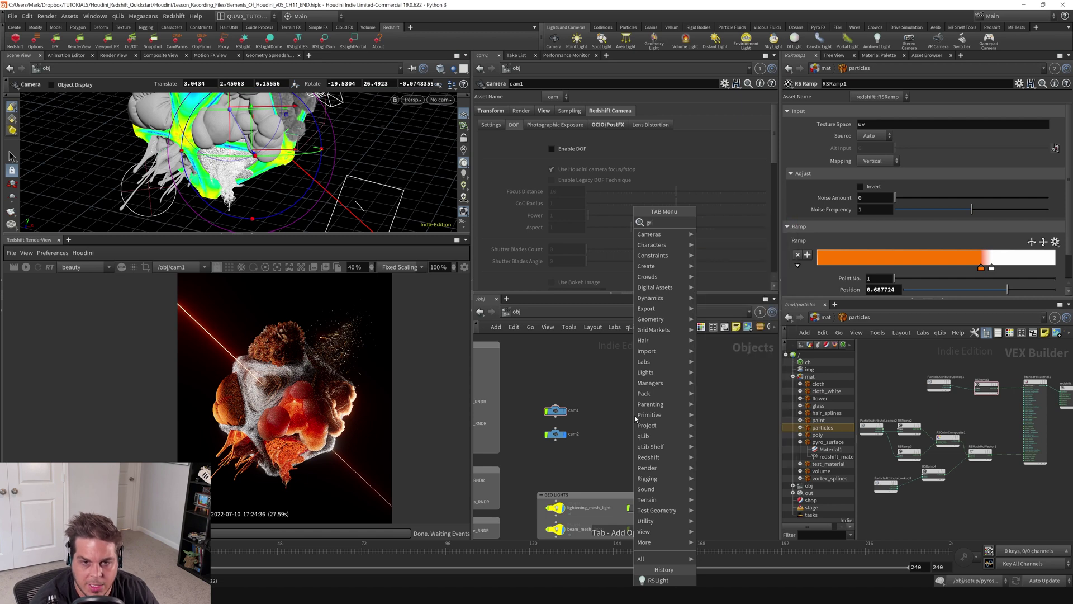
pyautogui.press('BackSpace')
pyautogui.press('BackSpace')
pyautogui.press('BackSpace')
pyautogui.press('BackSpace')
pyautogui.write('grid')
pyautogui.press('Escape')
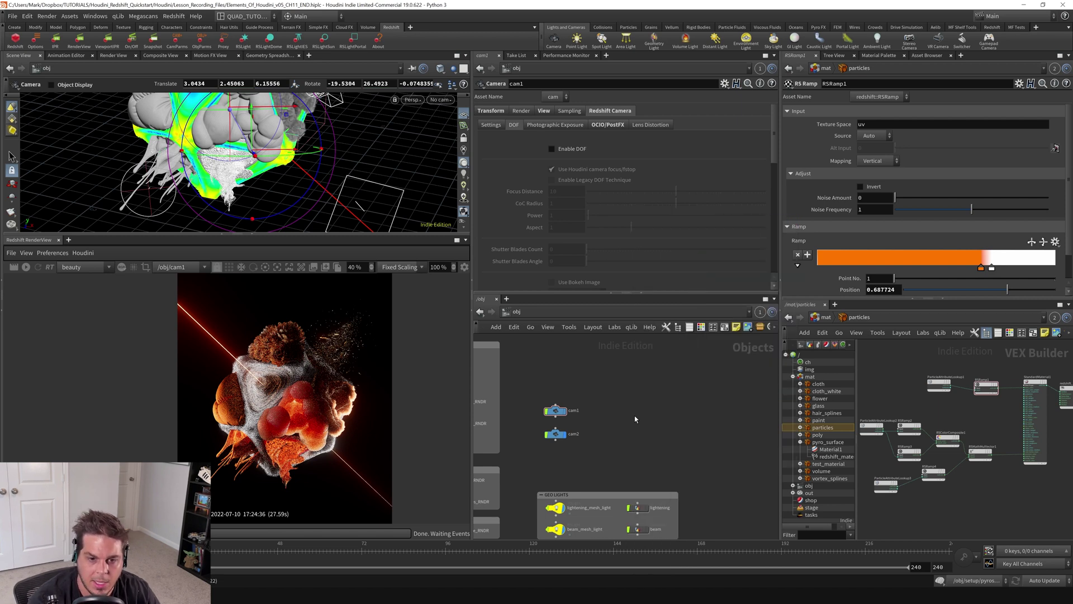
pyautogui.click(644, 405)
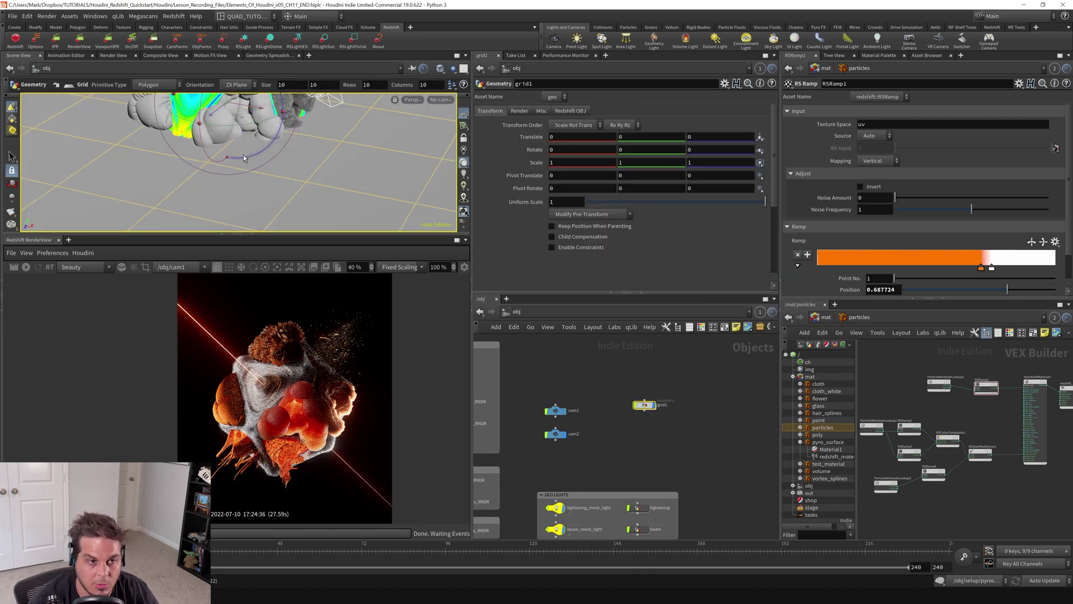
# - Enlarge the scene viewport and parent the new grid to cam1
pyautogui.moveTo(264, 234); pyautogui.dragTo(263, 402)
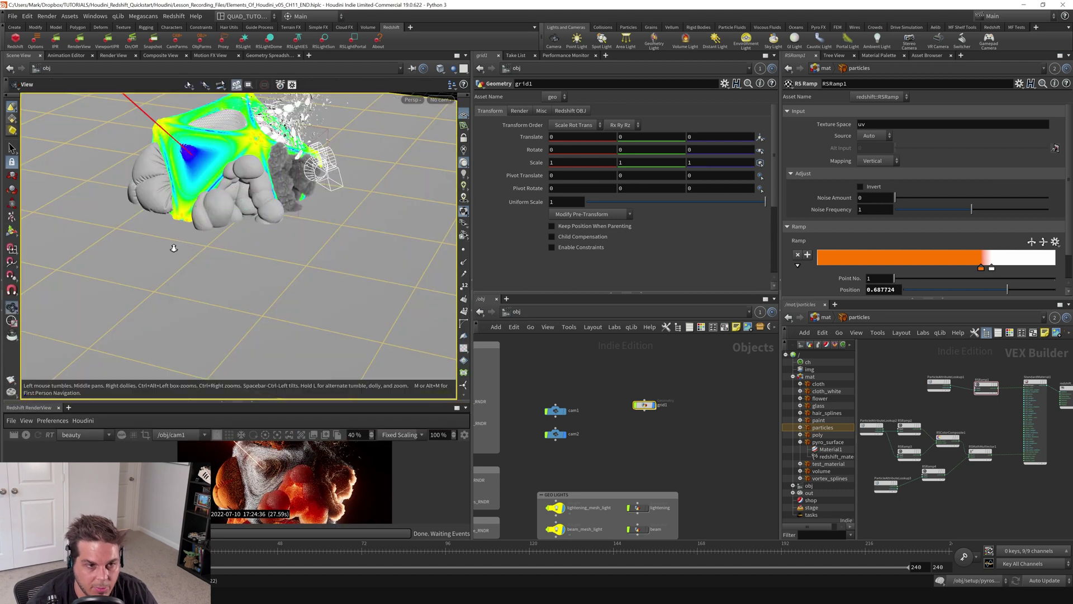
pyautogui.keyDown('alt'); pyautogui.moveTo(172, 247); pyautogui.dragTo(204, 242, button='right'); pyautogui.keyUp('alt')
pyautogui.moveTo(204, 243); pyautogui.dragTo(313, 202)
pyautogui.moveTo(634, 385)
pyautogui.mouseDown()
pyautogui.moveTo(654, 420)
pyautogui.moveTo(649, 411)
pyautogui.mouseUp()
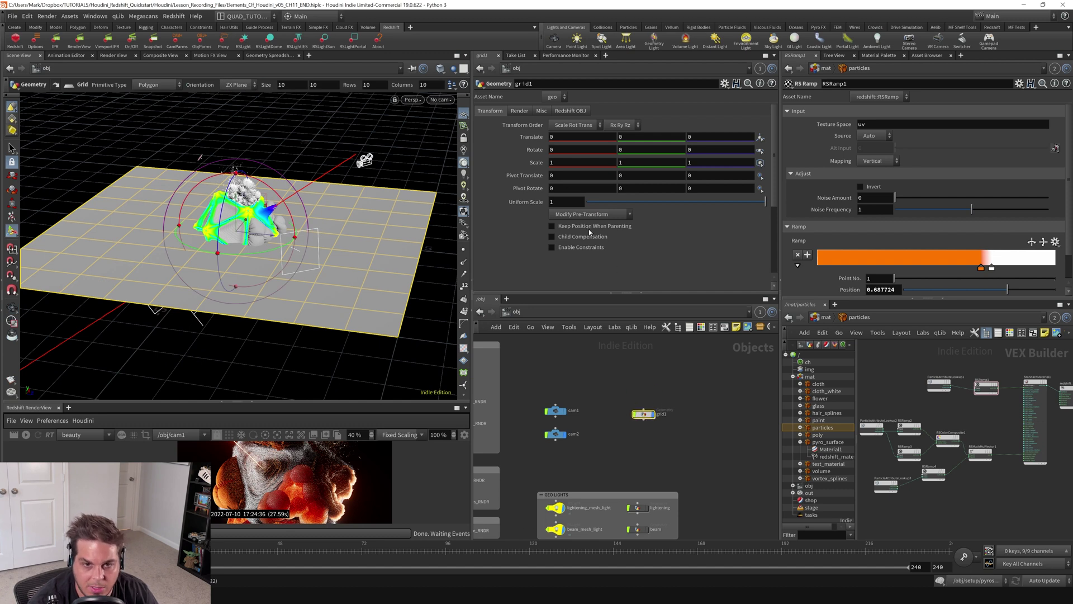
pyautogui.moveTo(555, 419); pyautogui.dragTo(643, 409)
# - Select cam1 and examine from several angles how the parented grid sits relative to the camera and the model
pyautogui.keyDown('alt'); pyautogui.moveTo(406, 173); pyautogui.dragTo(372, 183, button='middle'); pyautogui.keyUp('alt')
pyautogui.keyDown('alt'); pyautogui.moveTo(295, 215); pyautogui.dragTo(344, 194); pyautogui.keyUp('alt')
pyautogui.click(555, 411)
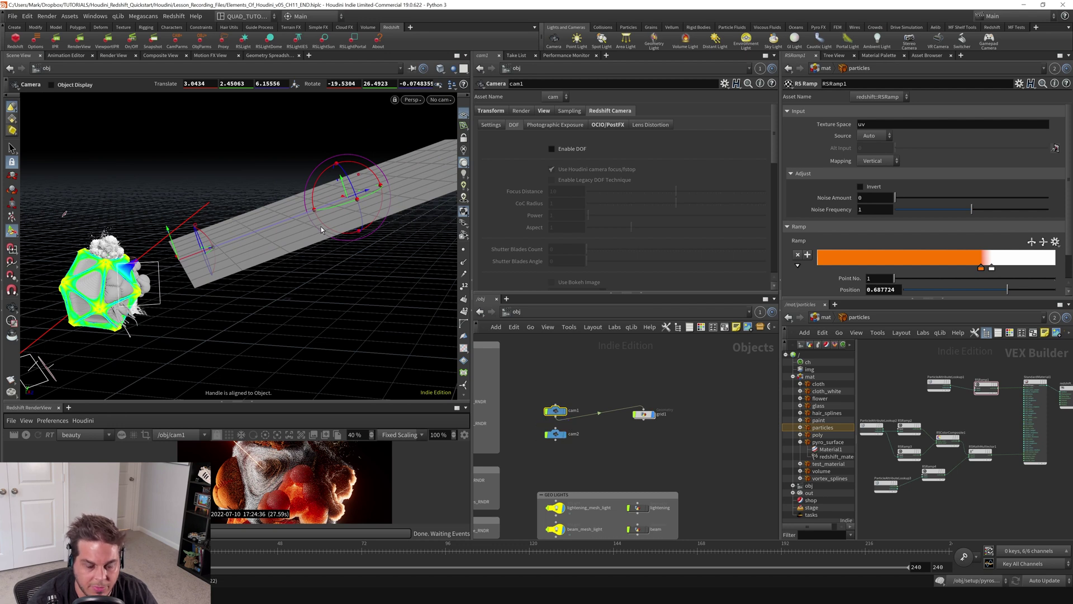
pyautogui.keyDown('alt'); pyautogui.moveTo(371, 199); pyautogui.dragTo(372, 177, button='right'); pyautogui.keyUp('alt')
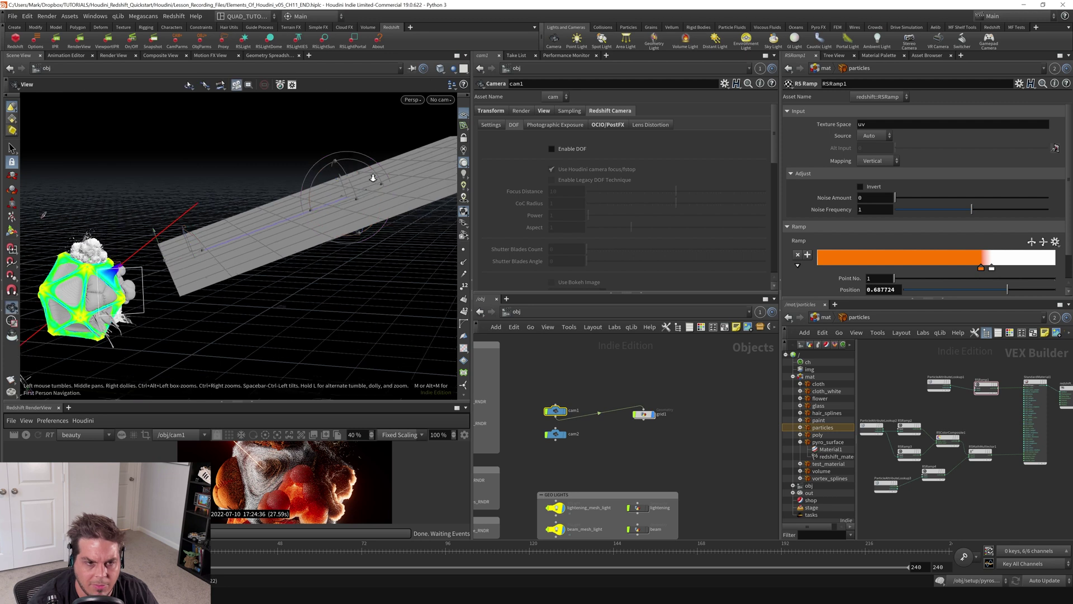
pyautogui.moveTo(373, 178); pyautogui.dragTo(353, 211)
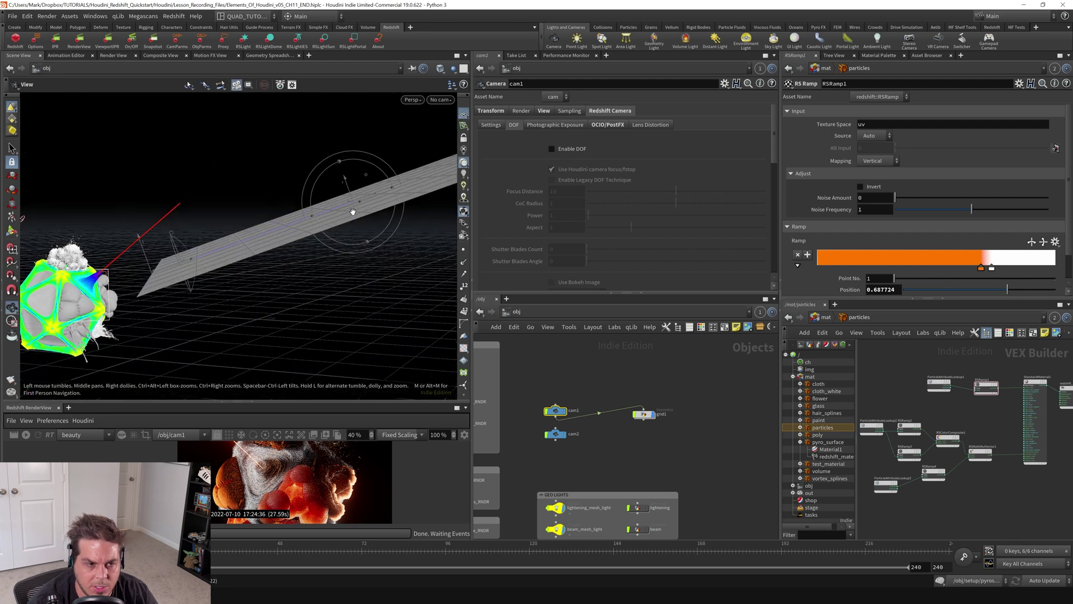
pyautogui.click(565, 411)
pyautogui.press('space')
pyautogui.moveTo(372, 185); pyautogui.dragTo(283, 240)
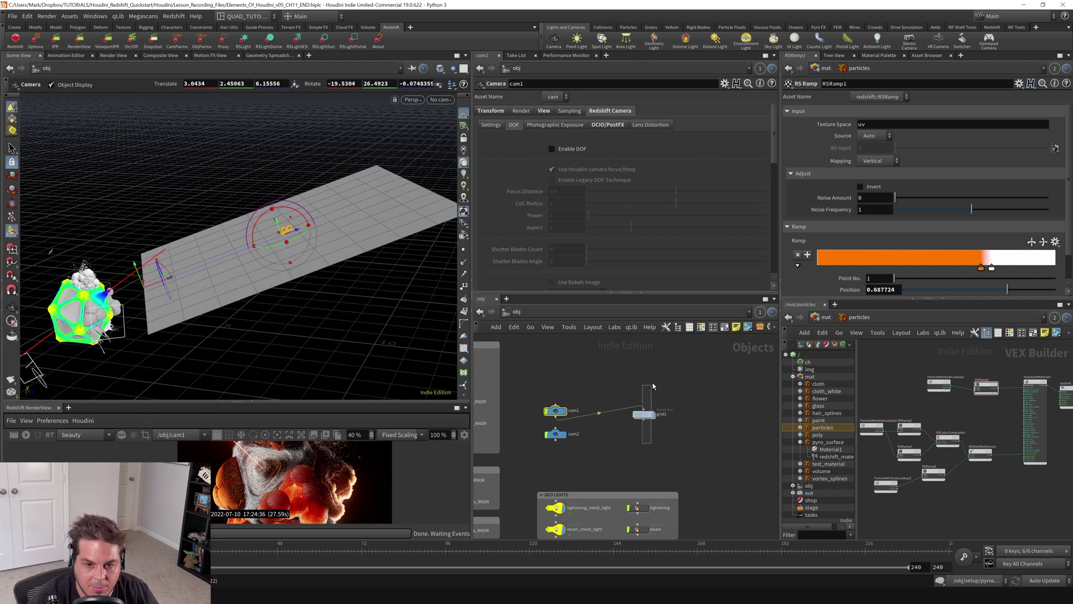
# - Rotate the grid -90 degrees about X and move it behind the model to a Z translation of about -13.75
pyautogui.click(650, 387)
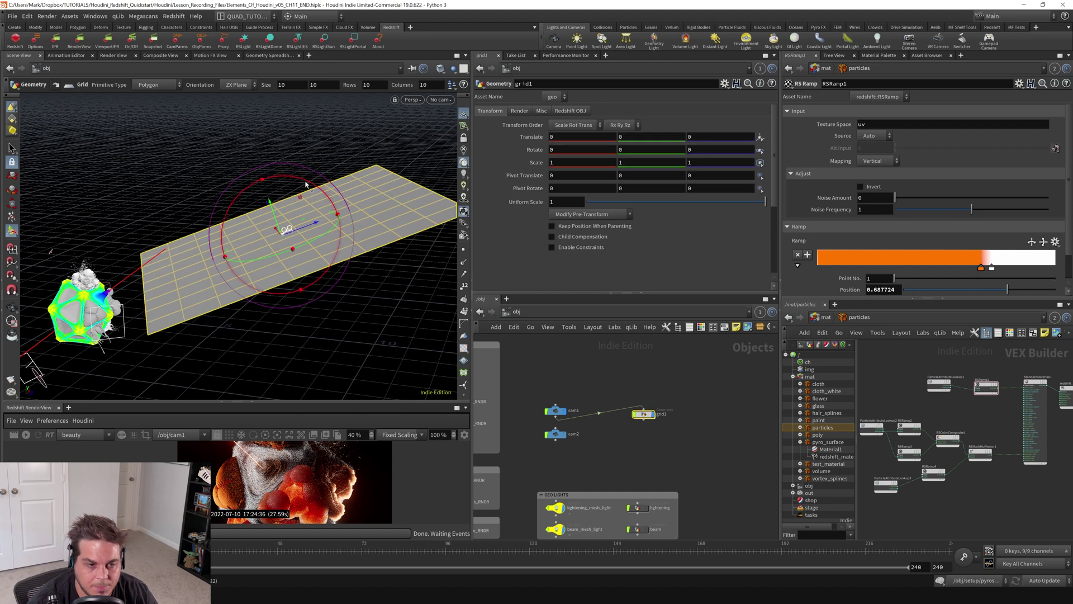
pyautogui.moveTo(305, 184); pyautogui.dragTo(300, 370)
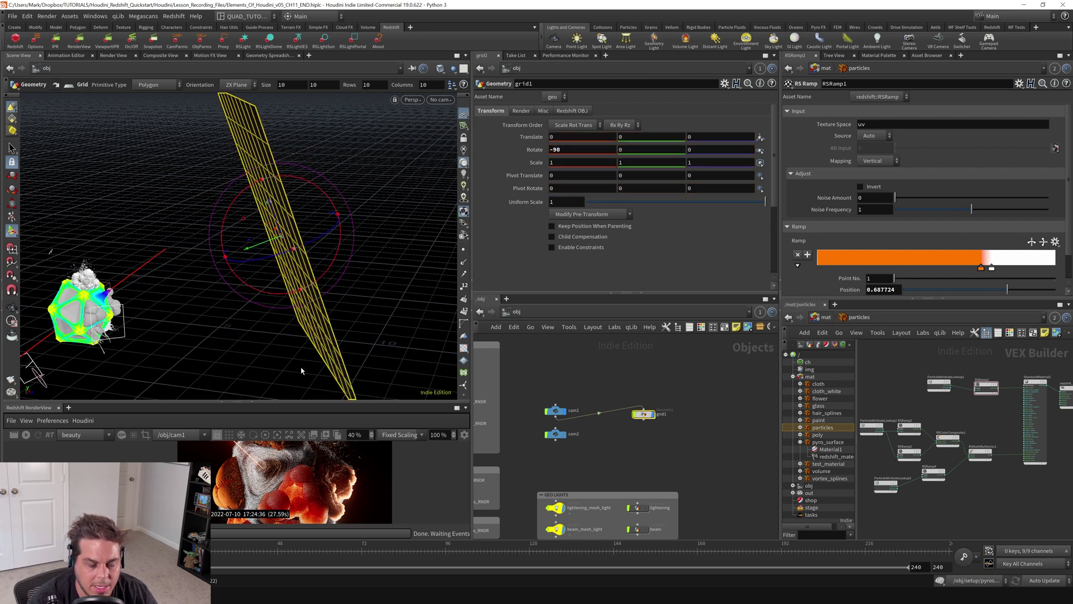
pyautogui.press('Escape')
pyautogui.moveTo(277, 244); pyautogui.dragTo(12, 321)
pyautogui.press('r')
# - Look through cam1 in the scene viewport to check the grid as a backdrop
pyautogui.keyDown('alt'); pyautogui.moveTo(335, 264); pyautogui.dragTo(248, 289); pyautogui.keyUp('alt')
pyautogui.click(439, 99)
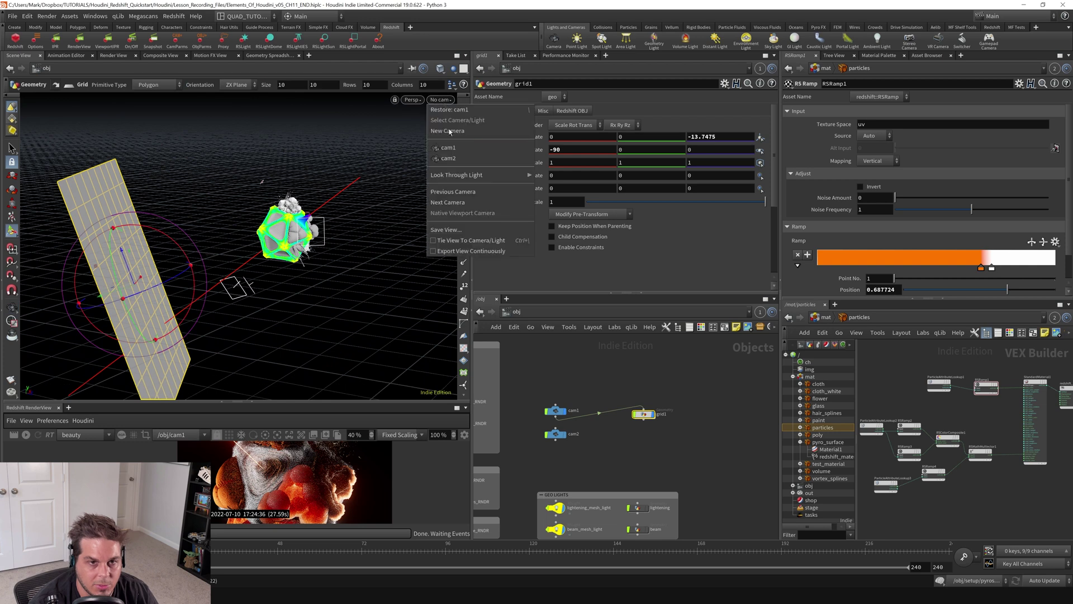
pyautogui.click(447, 149)
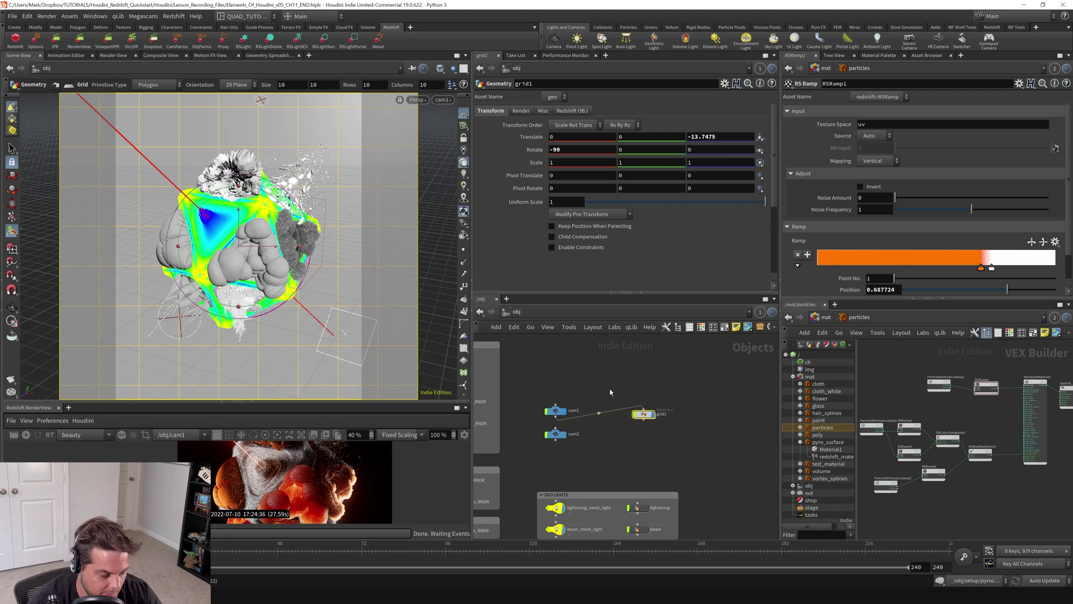
pyautogui.press('y')
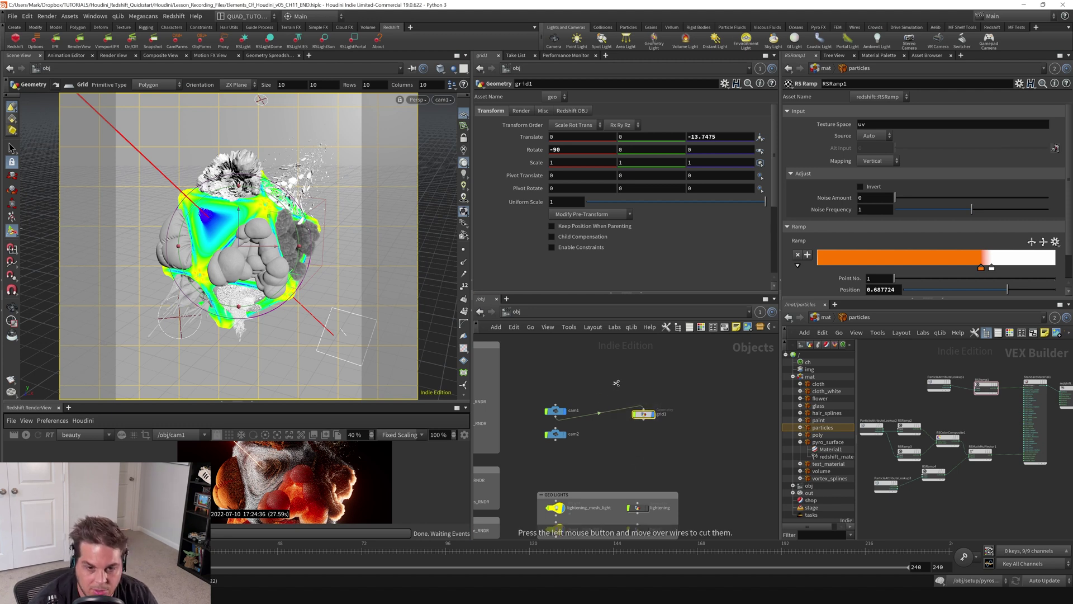
pyautogui.moveTo(616, 386); pyautogui.dragTo(615, 470)
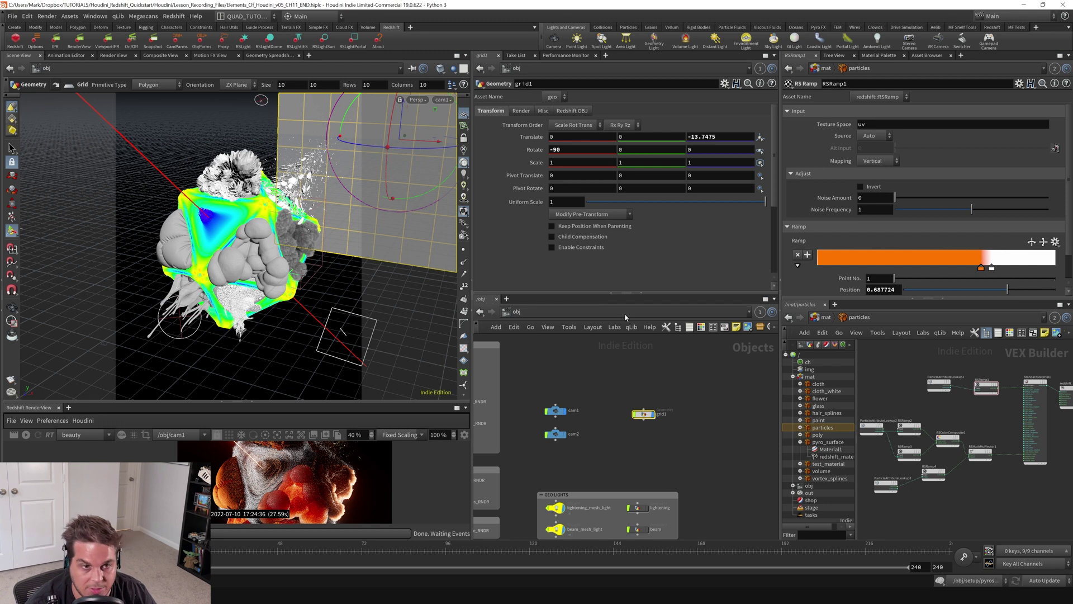
pyautogui.hotkey('ctrl', 'z')
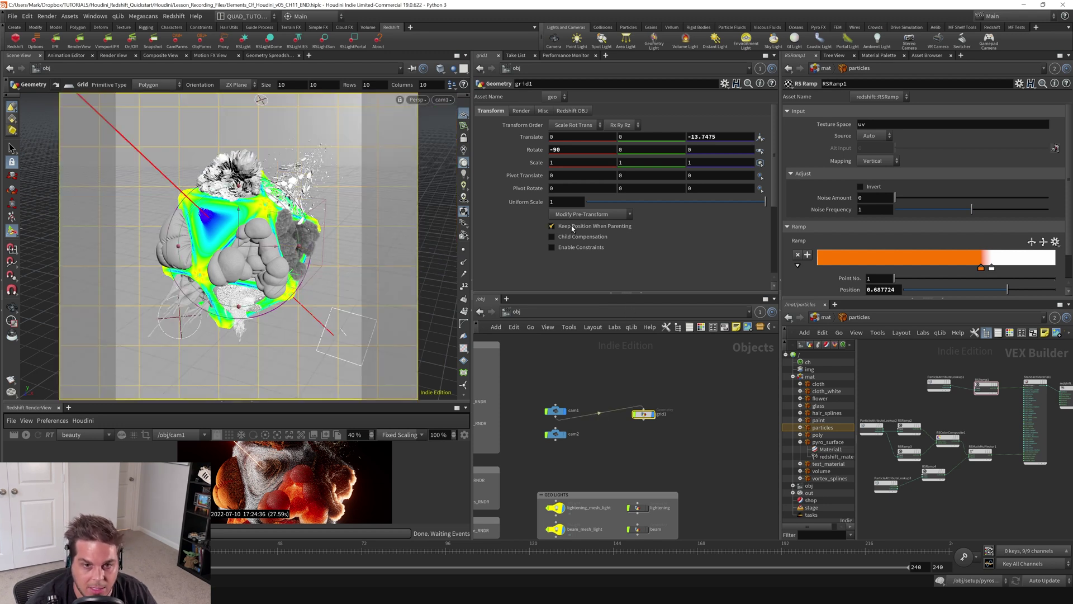
# - Enable Keep Position When Parenting on the grid, disconnect it from cam1, and shrink the viewport to enlarge the render view
pyautogui.rightClick(603, 415)
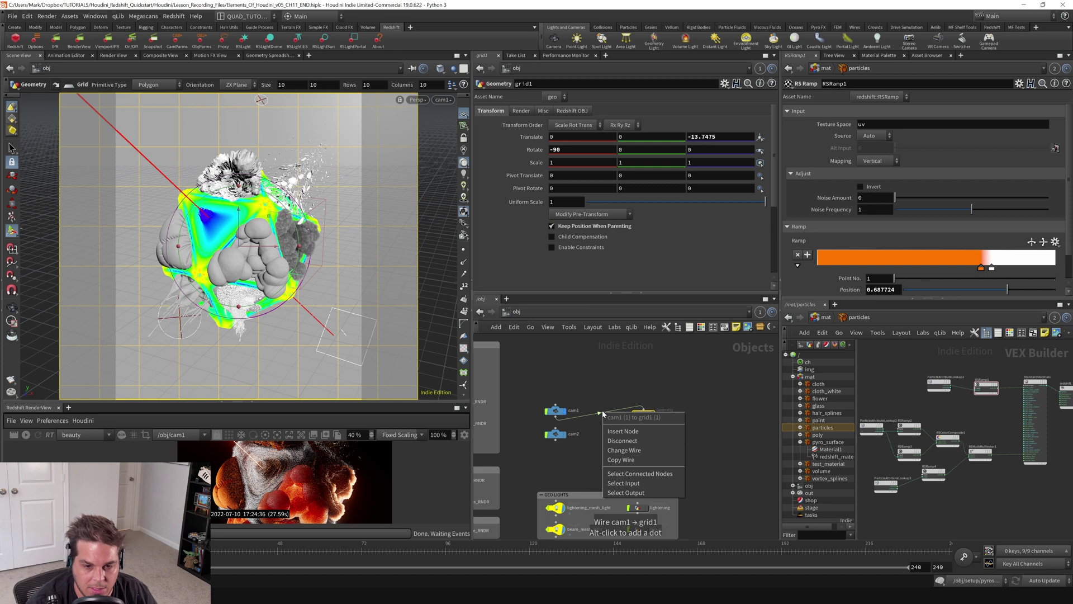
pyautogui.click(620, 441)
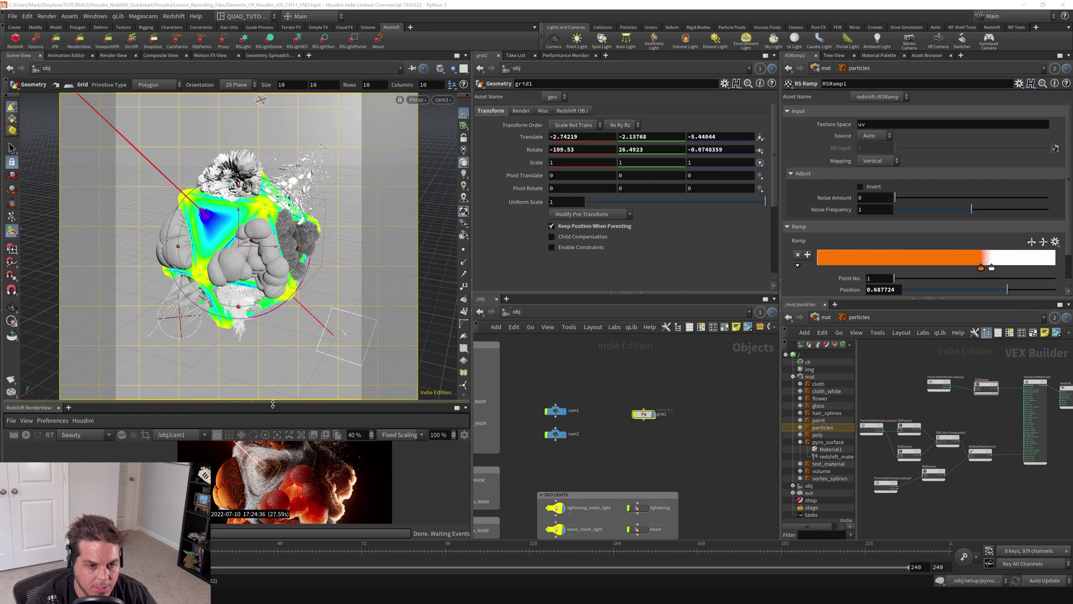
pyautogui.moveTo(273, 403); pyautogui.dragTo(273, 228)
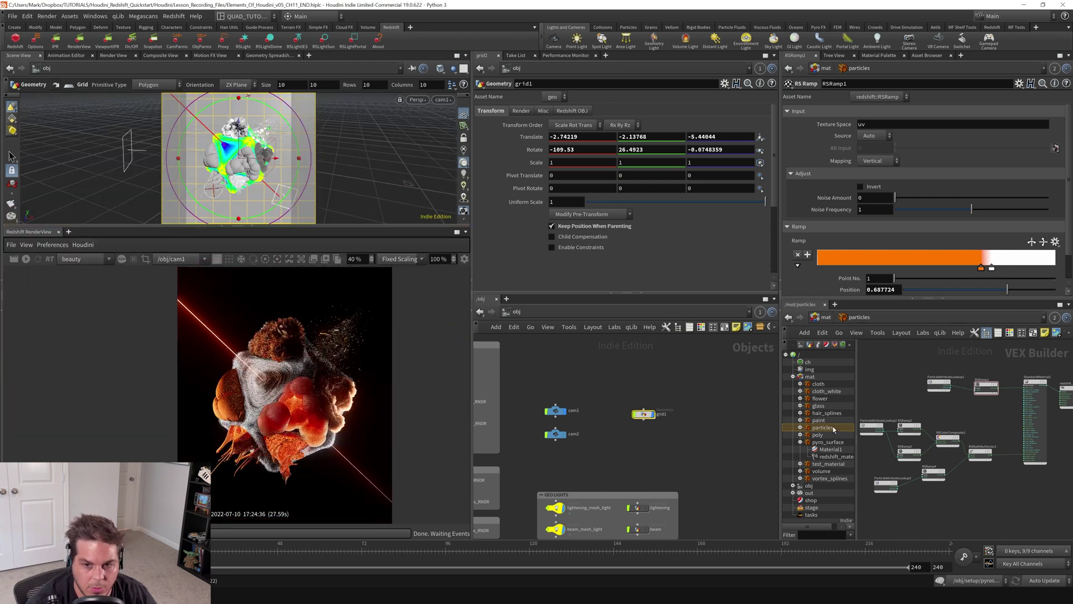
# - Go to the mat network and add an RS Material Builder node
pyautogui.click(810, 377)
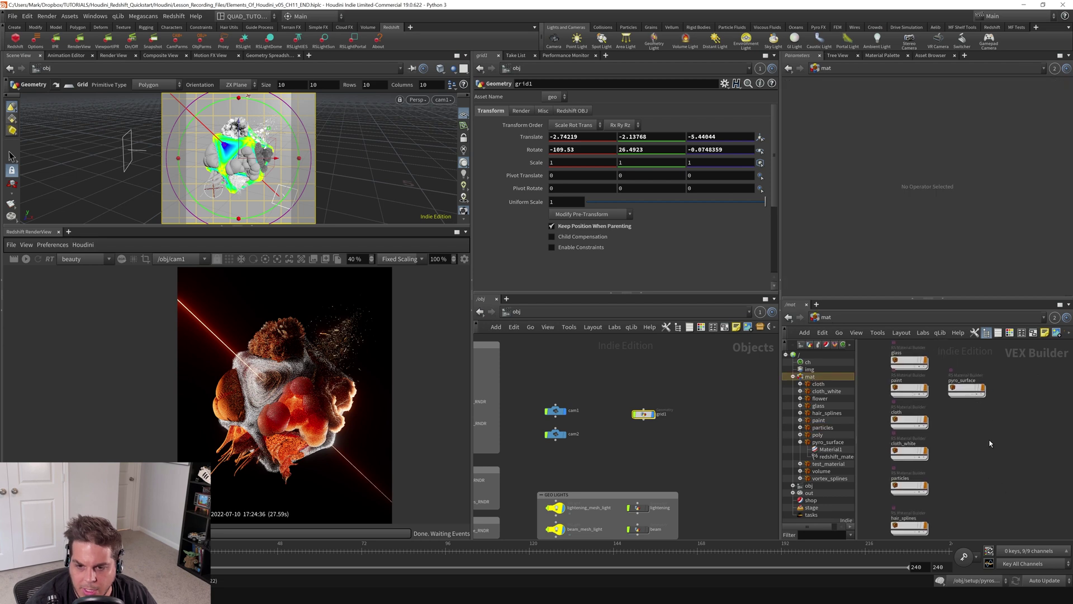
pyautogui.press('Tab')
pyautogui.write('rs materil')
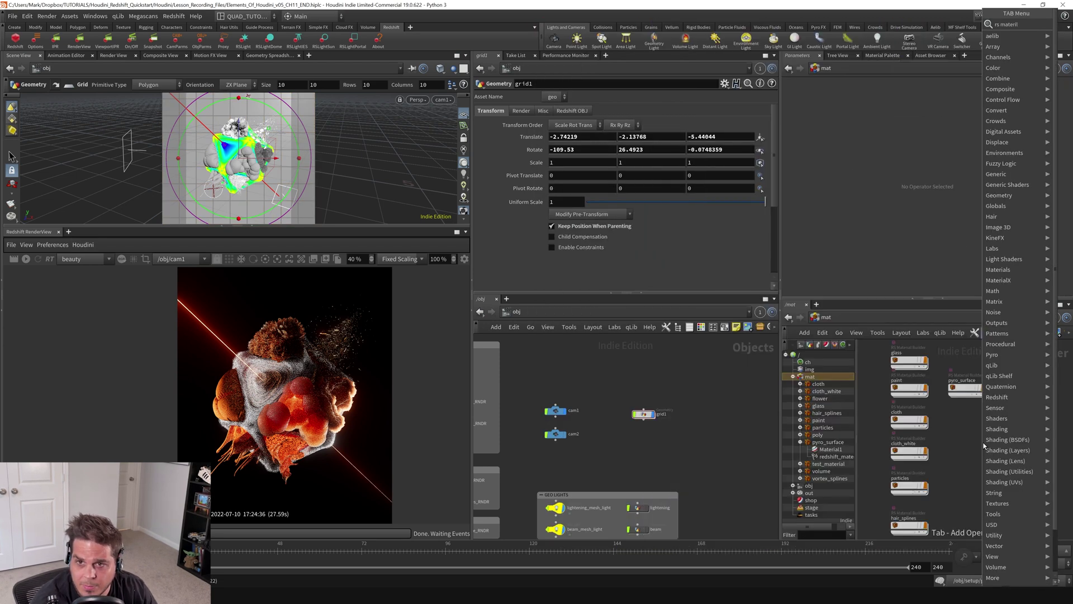
pyautogui.press('BackSpace')
pyautogui.write('ateria')
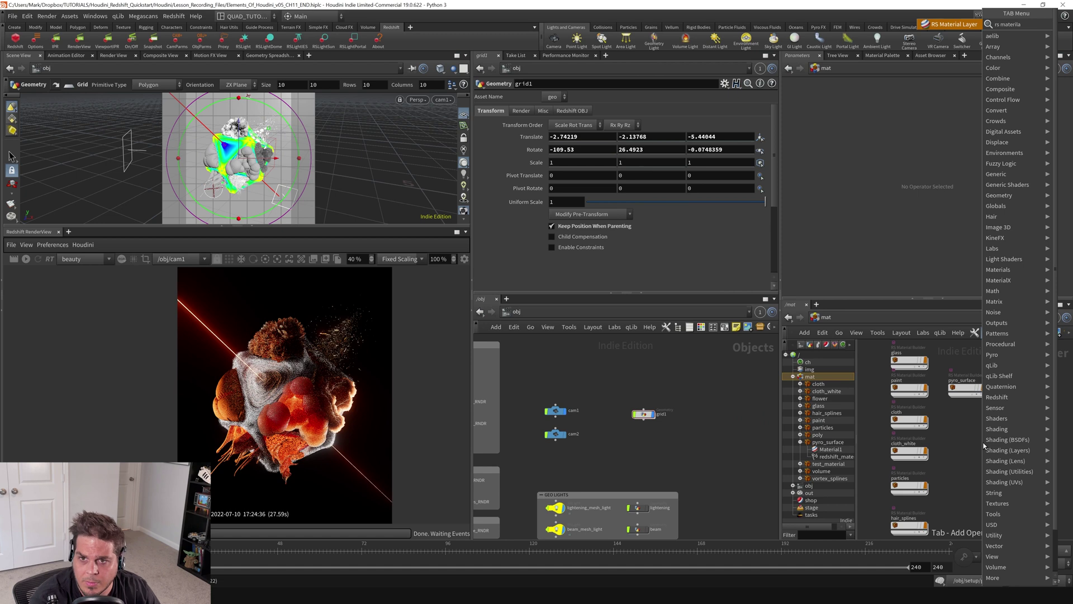
pyautogui.press('BackSpace')
pyautogui.press('BackSpace')
pyautogui.press('Down')
pyautogui.press('Down')
pyautogui.press('Down')
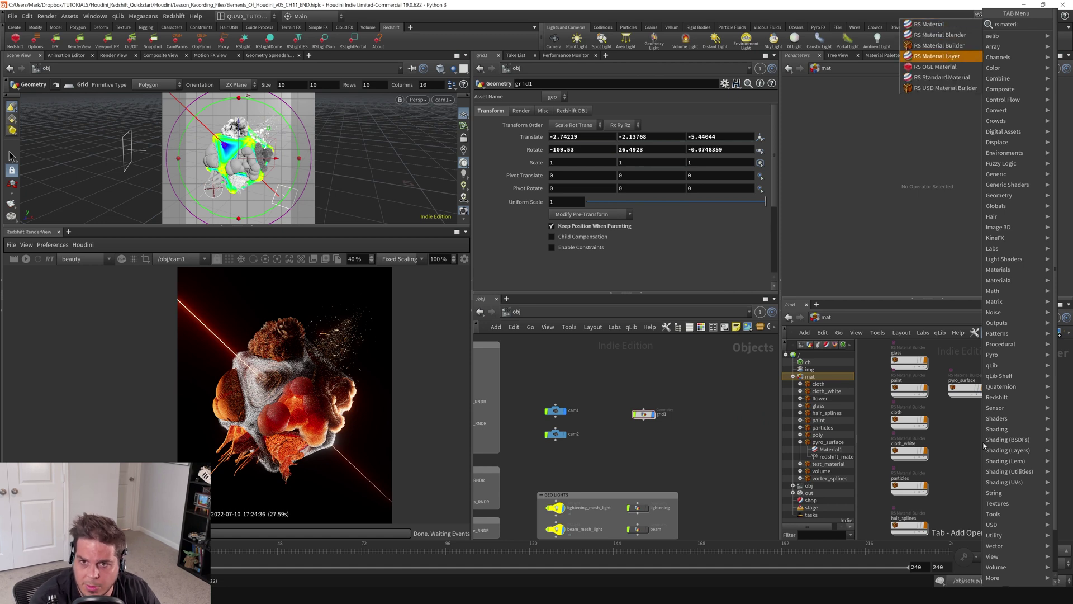
pyautogui.press('Up')
pyautogui.press('Return')
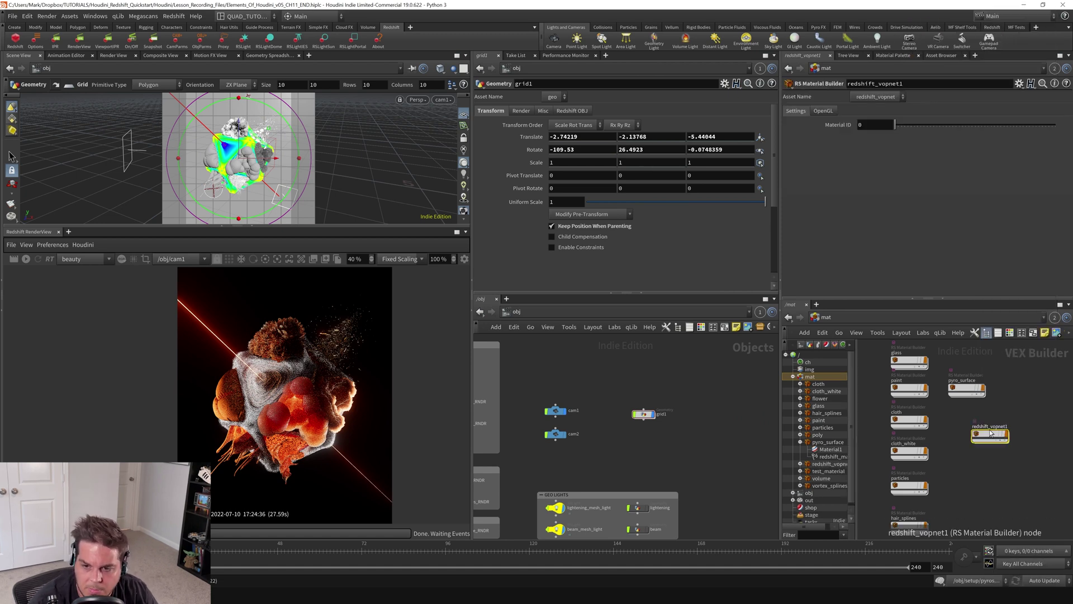
# - Place the new RS Material Builder node below pyro_surface and rename it background
pyautogui.click(985, 420)
pyautogui.click(1017, 412)
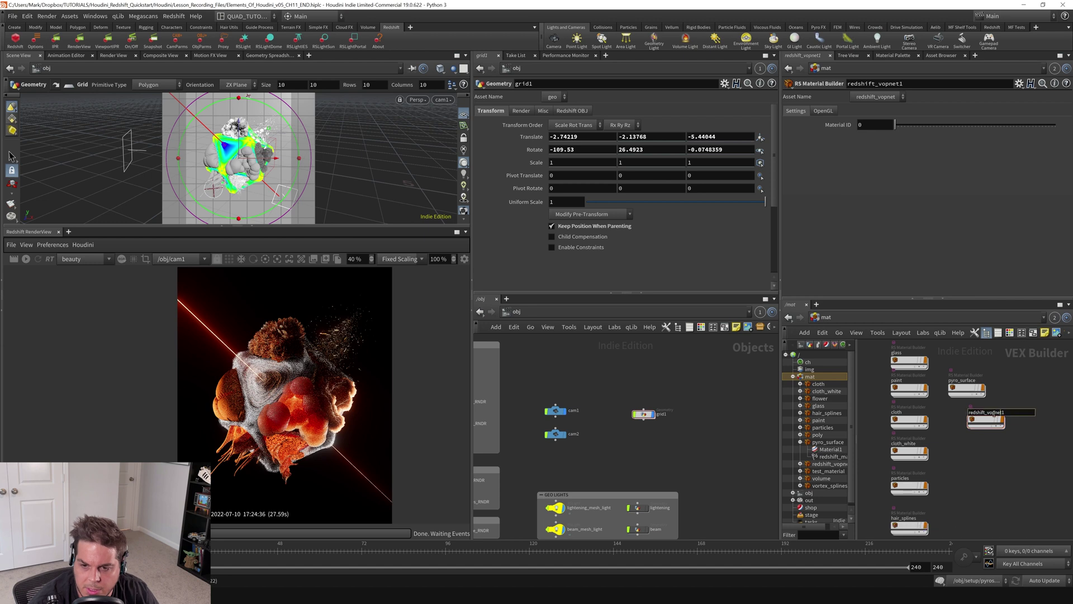
pyautogui.moveTo(1014, 412); pyautogui.dragTo(827, 420)
pyautogui.write('bac')
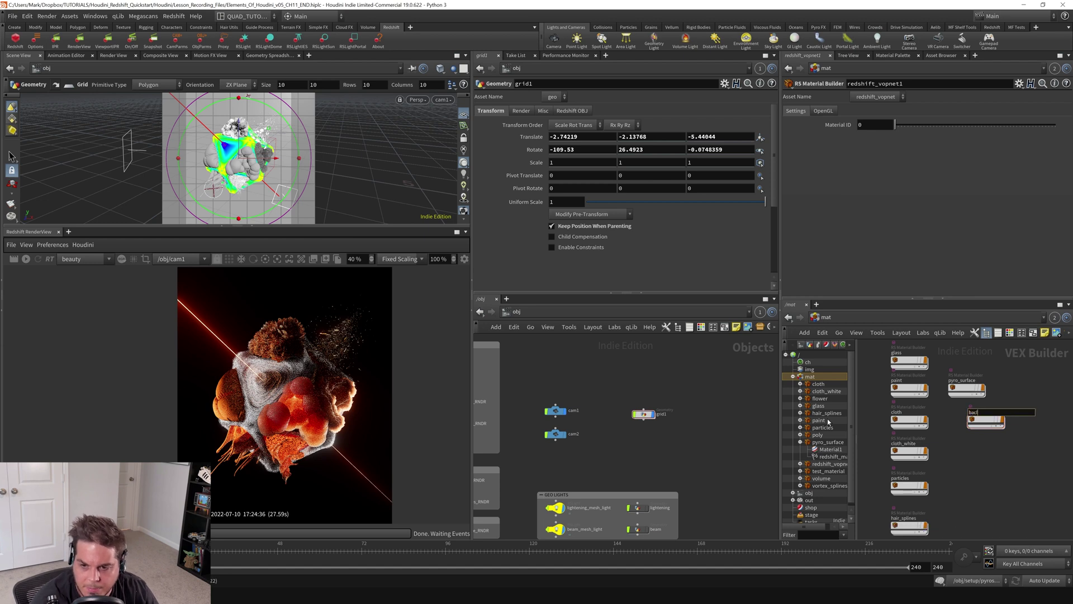
pyautogui.write('kground')
pyautogui.press('Return')
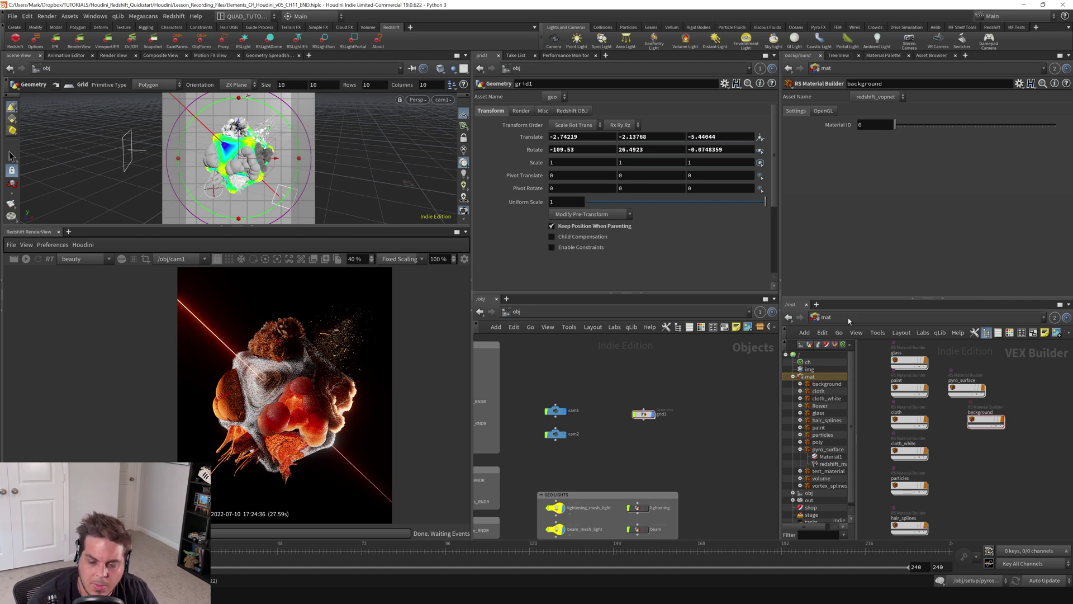
# - Inside the background material, set StandardMaterial1's base color to orange with RGB values 1, 0.12, 0
pyautogui.doubleClick(982, 423)
pyautogui.click(925, 420)
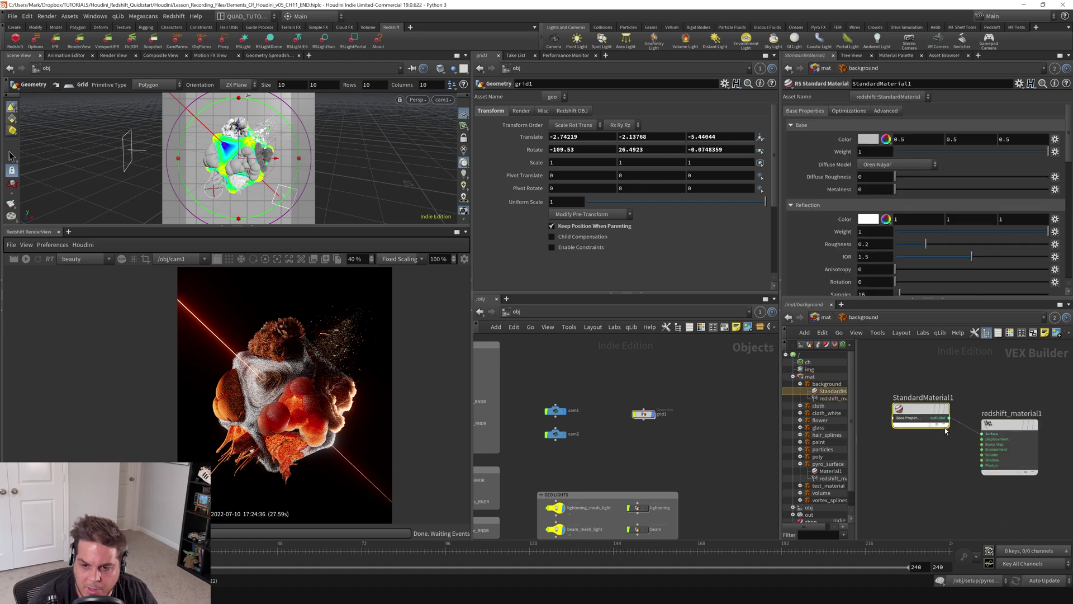
pyautogui.click(881, 140)
pyautogui.click(606, 153)
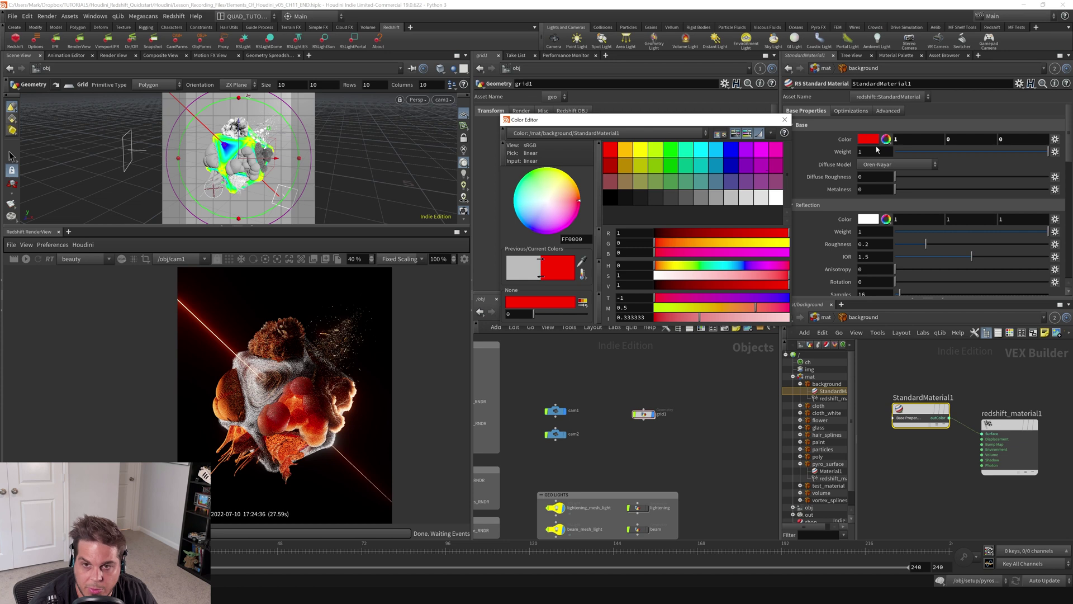
pyautogui.click(671, 244)
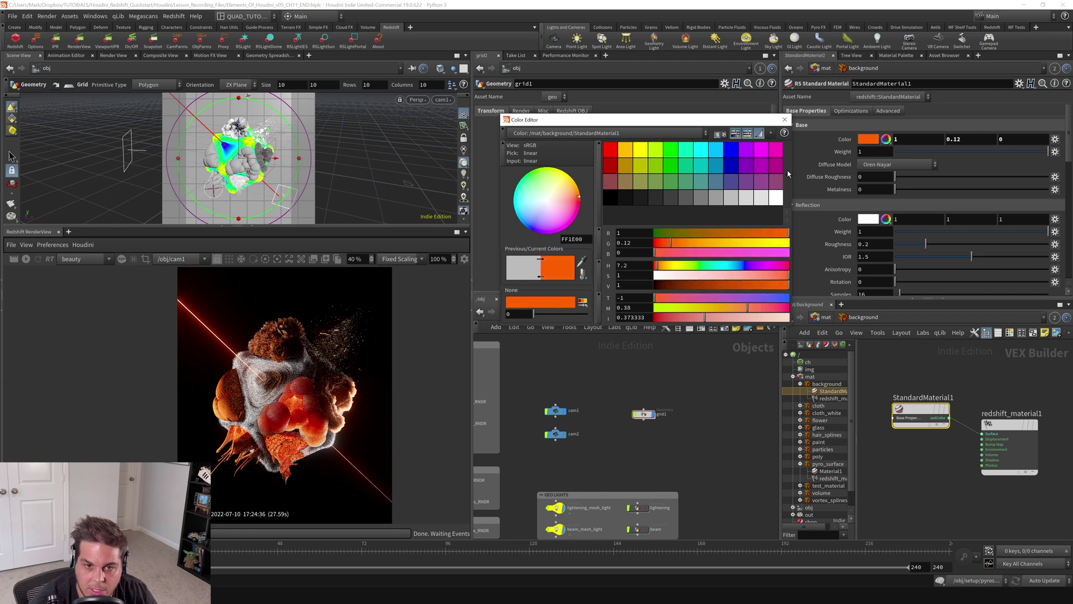
pyautogui.click(786, 121)
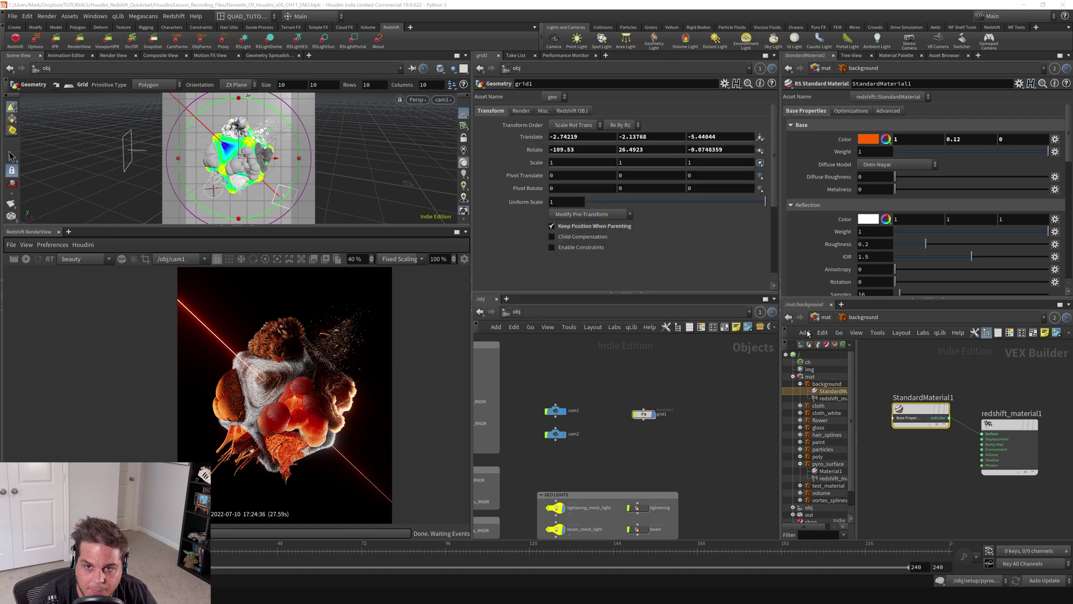
# - Rename the grid1 object as background
pyautogui.moveTo(685, 394); pyautogui.dragTo(627, 438)
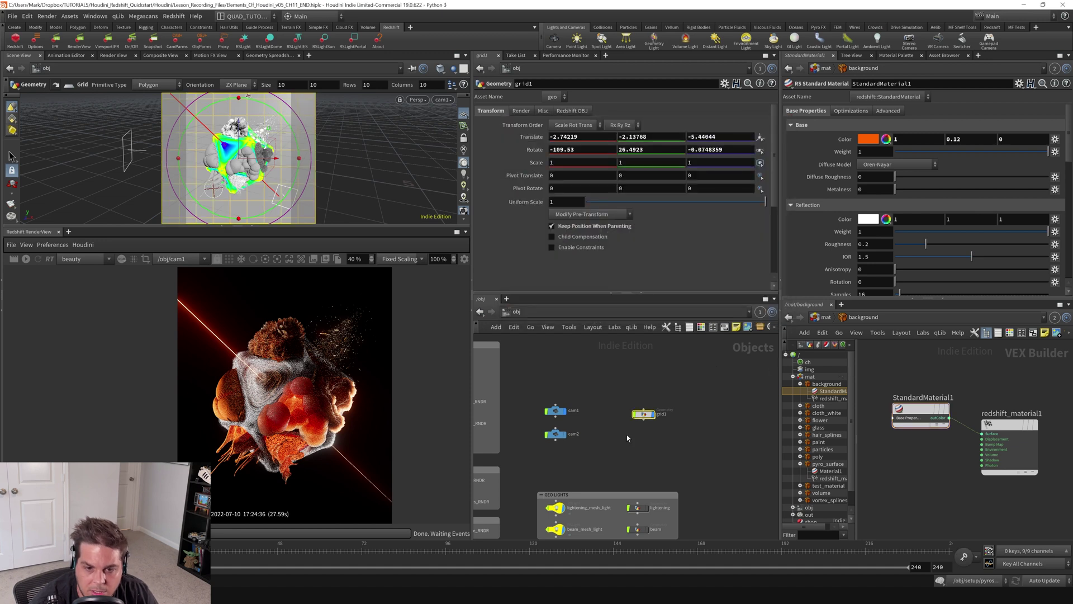
pyautogui.doubleClick(661, 414)
pyautogui.write('bac')
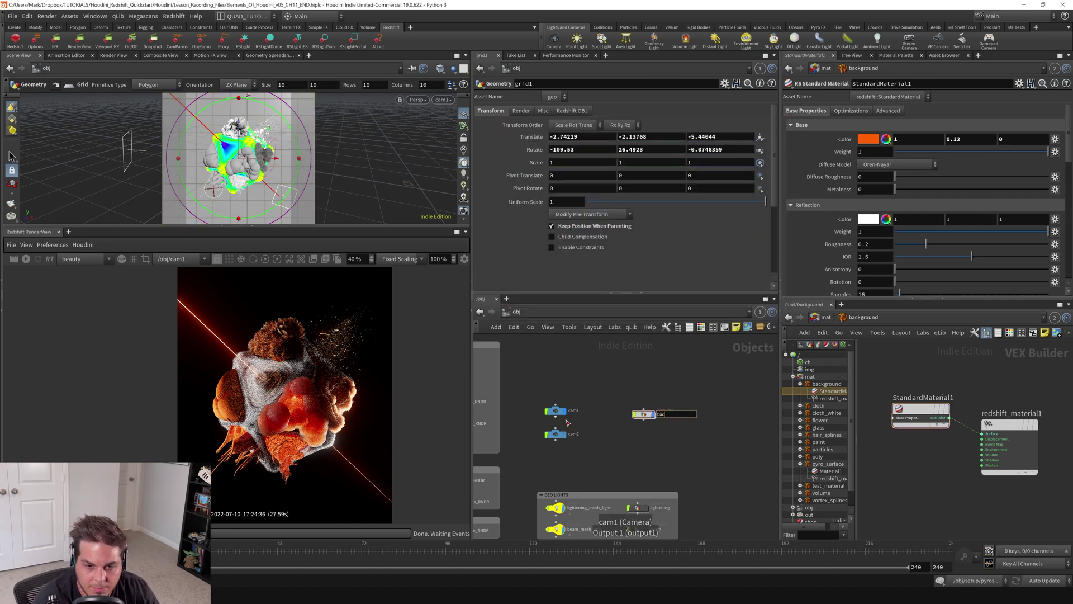
pyautogui.write('kground')
pyautogui.press('Return')
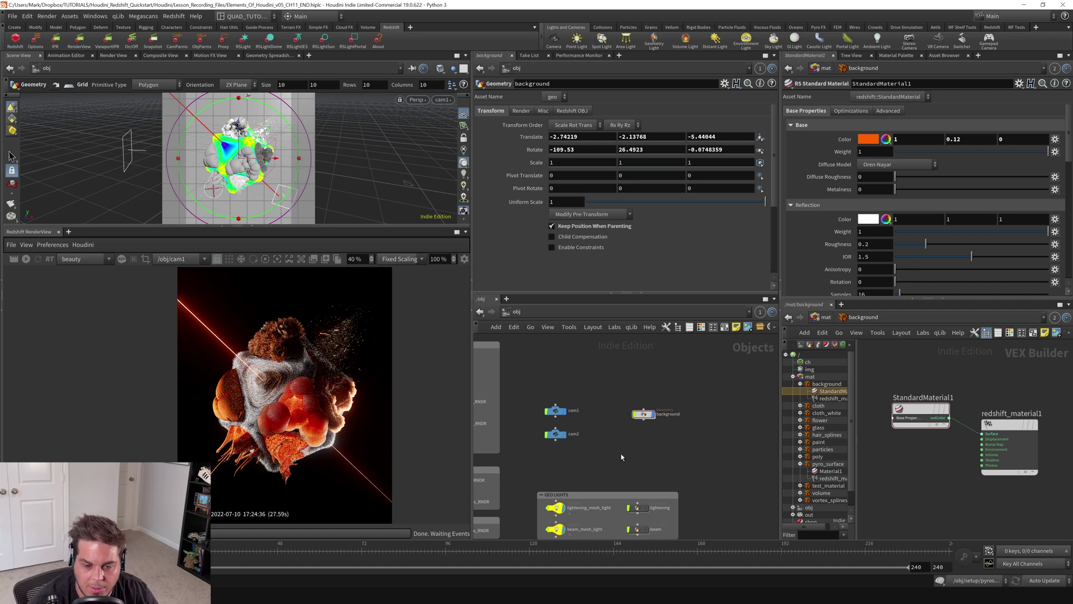
# - Assign the material /mat/background to the background object
pyautogui.click(643, 414)
pyautogui.click(520, 110)
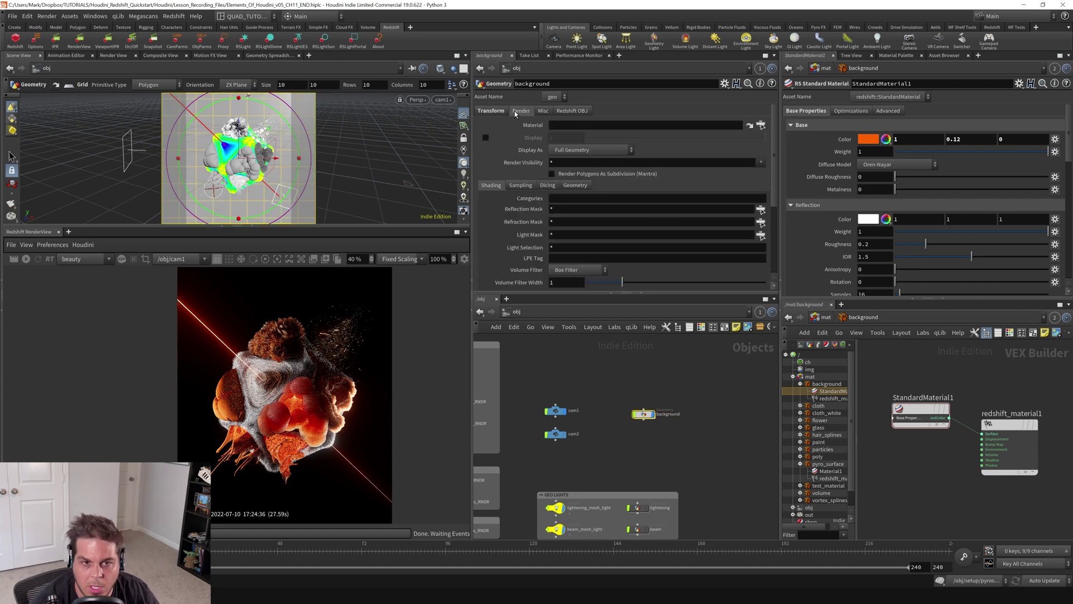
pyautogui.moveTo(826, 386)
pyautogui.mouseDown()
pyautogui.moveTo(554, 164)
pyautogui.moveTo(578, 125)
pyautogui.mouseUp()
pyautogui.click(905, 420)
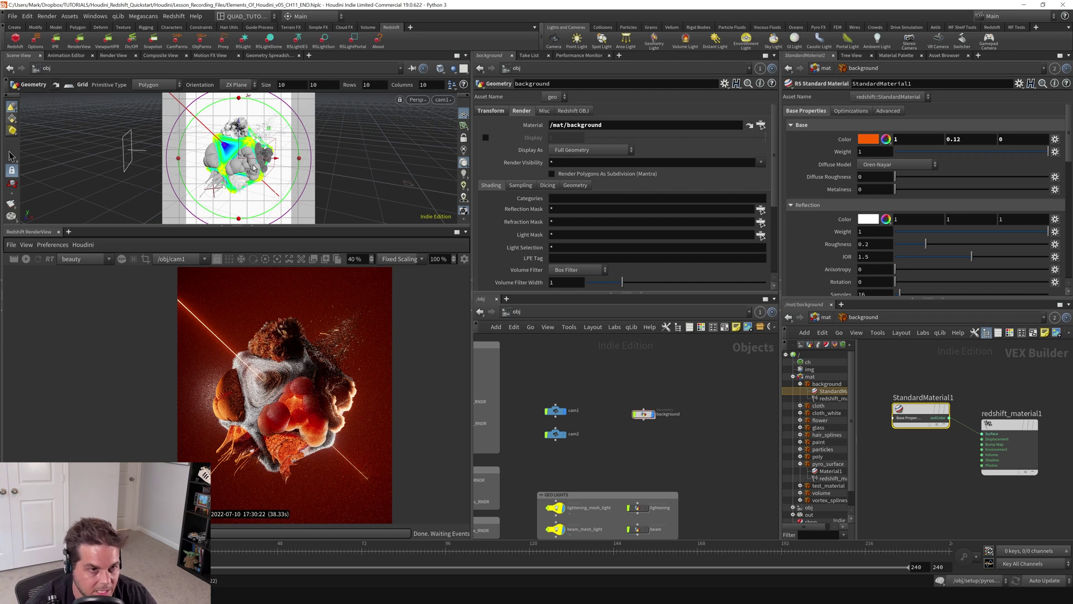
# - Split the scene viewport into two views side by side, with a free perspective view beside cam1, and enlarge it
pyautogui.click(463, 68)
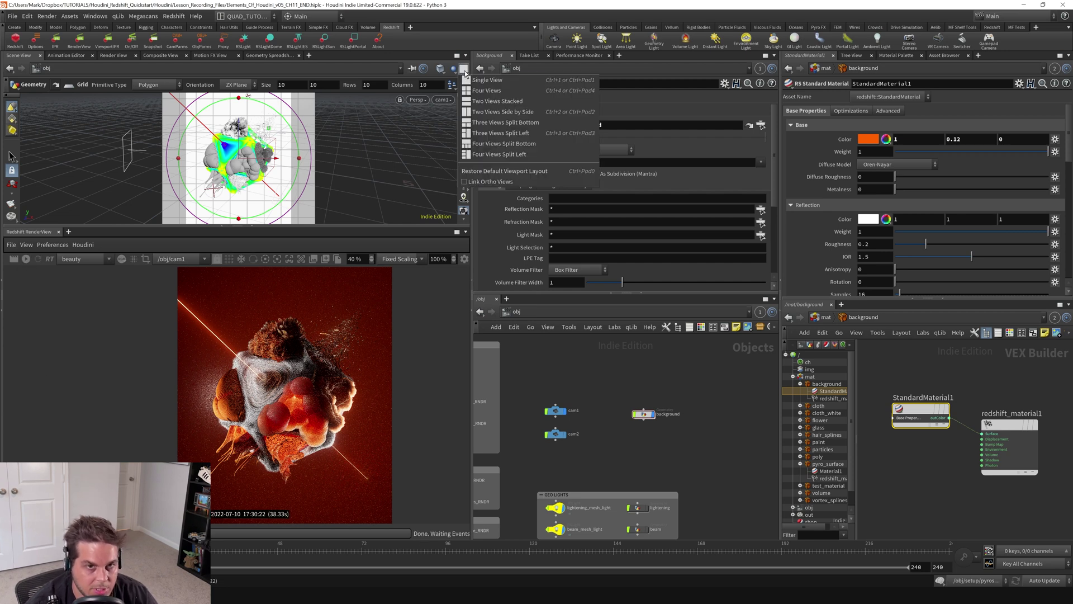
pyautogui.click(487, 112)
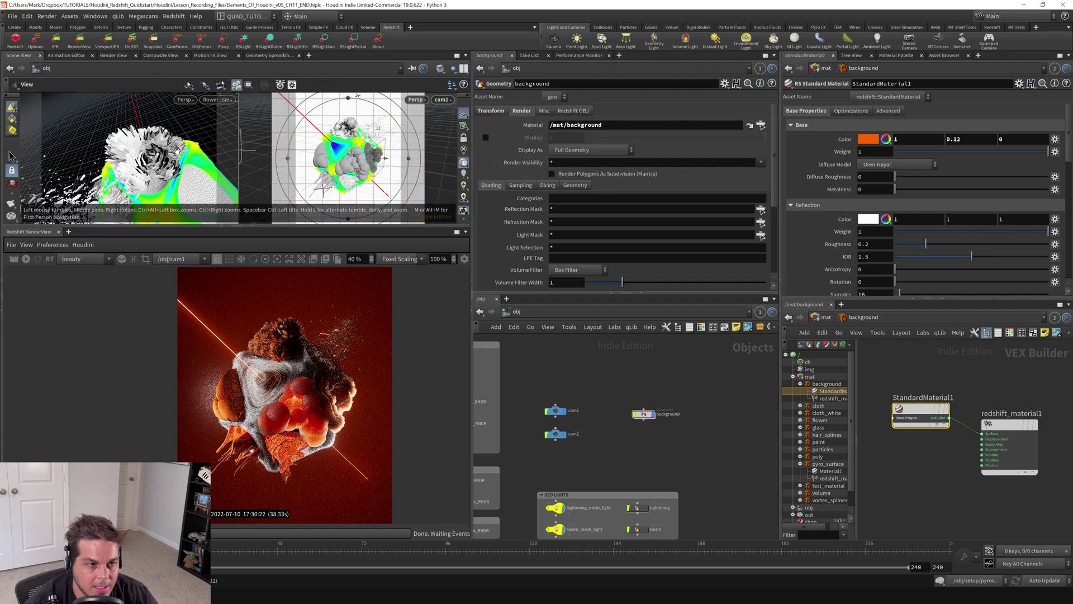
pyautogui.moveTo(177, 149); pyautogui.dragTo(138, 184)
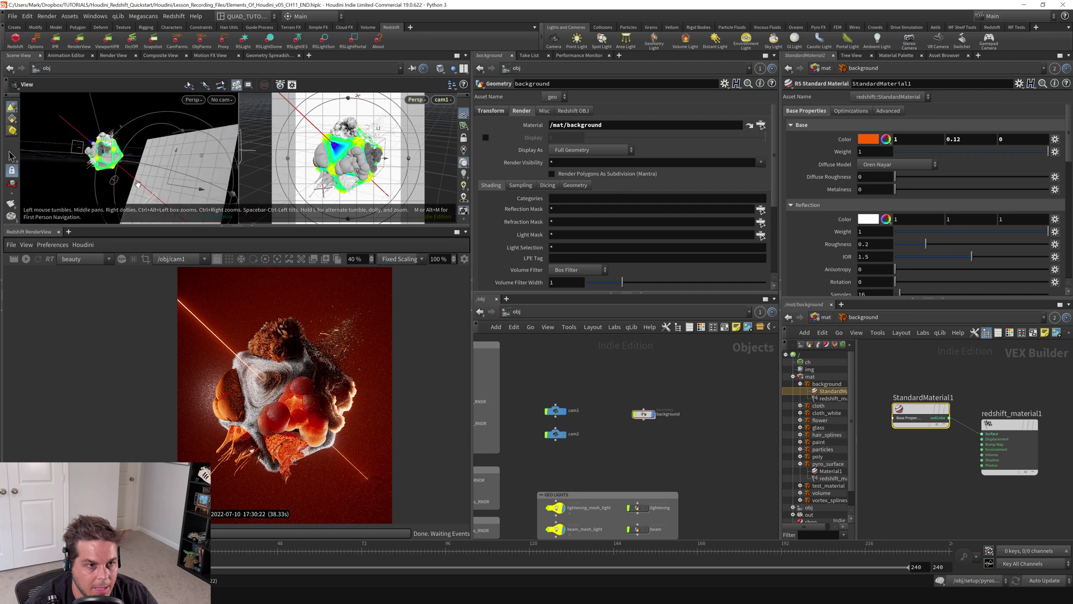
pyautogui.press('Escape')
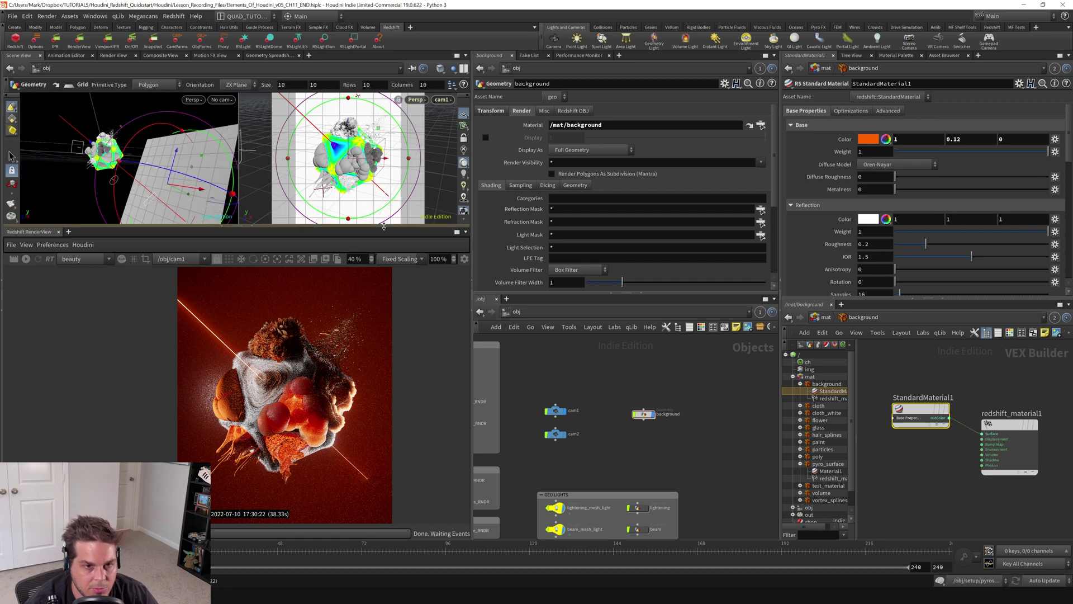
pyautogui.moveTo(386, 227); pyautogui.dragTo(385, 359)
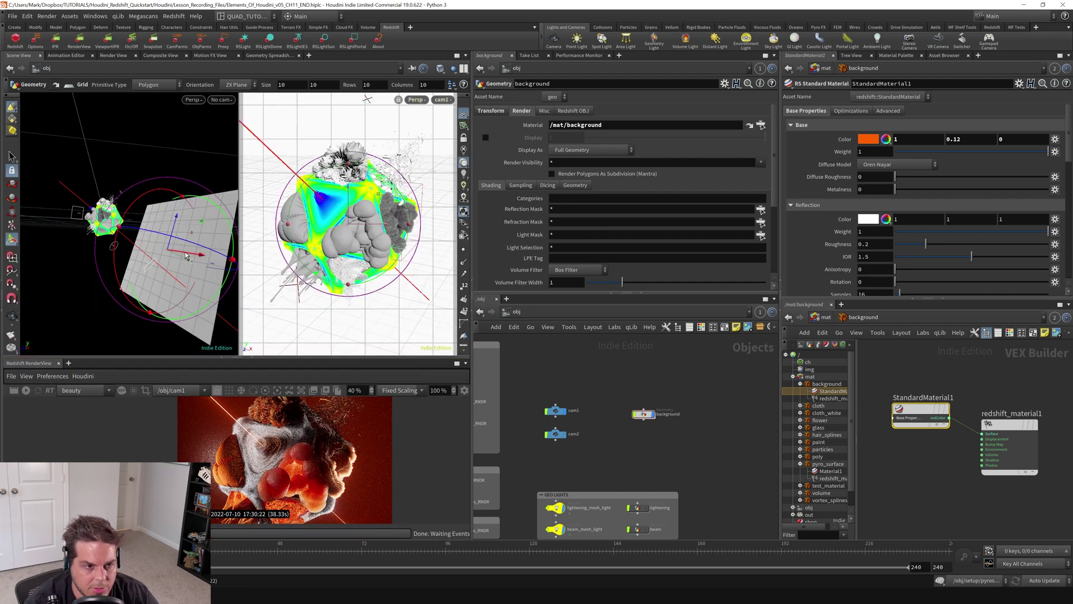
# - Move the background grid farther behind the model to a translation of about -5.41, -4.26, -10.79
pyautogui.moveTo(182, 260); pyautogui.dragTo(218, 270)
pyautogui.press('r')
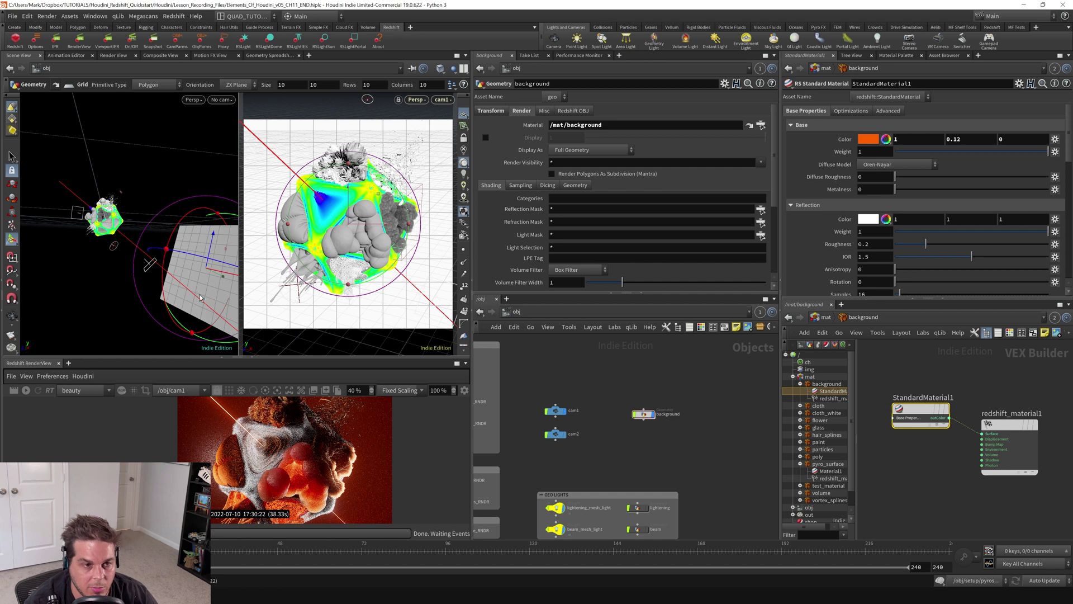
pyautogui.click(646, 411)
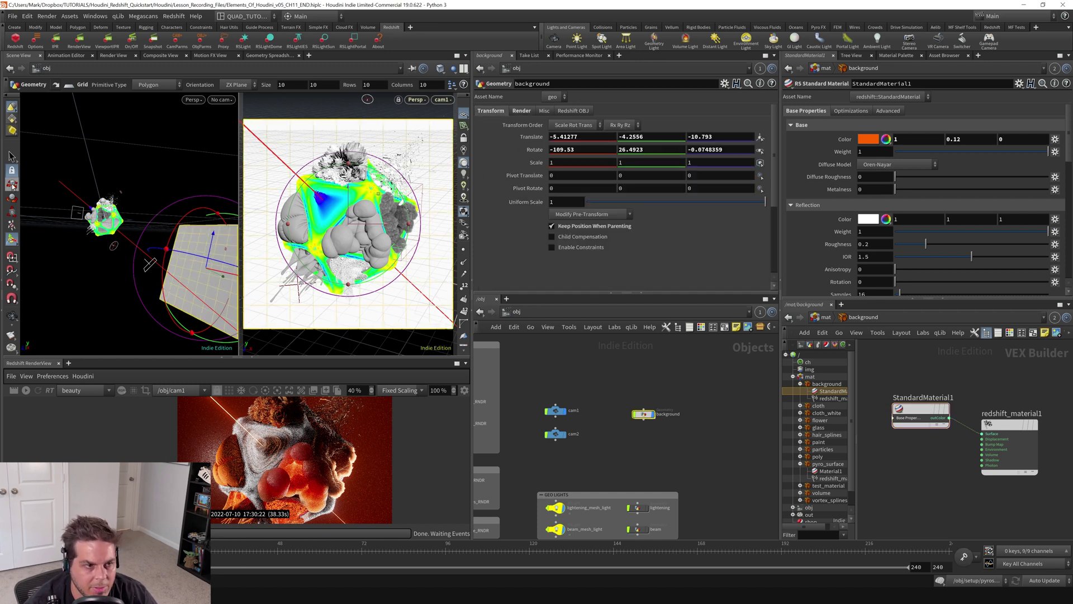
# - Scale the background grid to about 1.17 in X and 1.39 in Z to fill the cam1 view
pyautogui.click(12, 211)
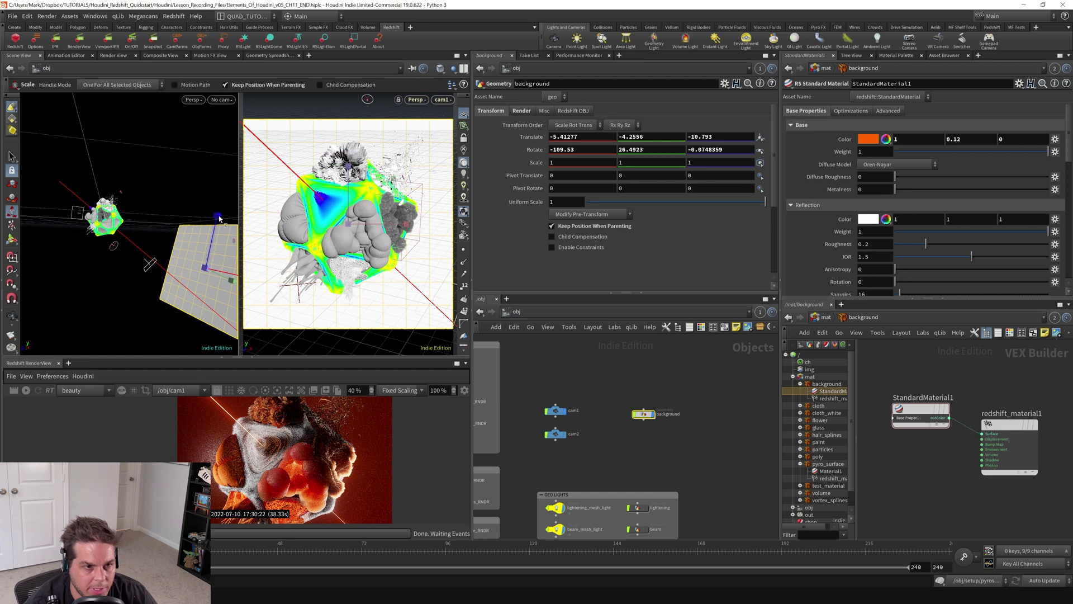
pyautogui.moveTo(216, 217); pyautogui.dragTo(220, 196)
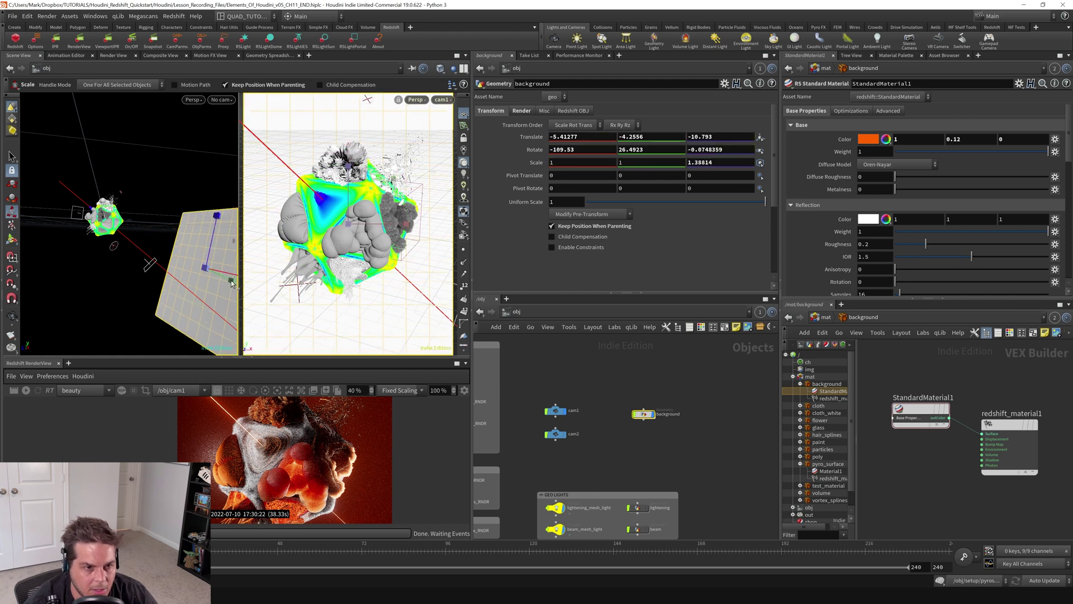
pyautogui.press('Escape')
pyautogui.moveTo(186, 273); pyautogui.dragTo(166, 284)
pyautogui.press('e')
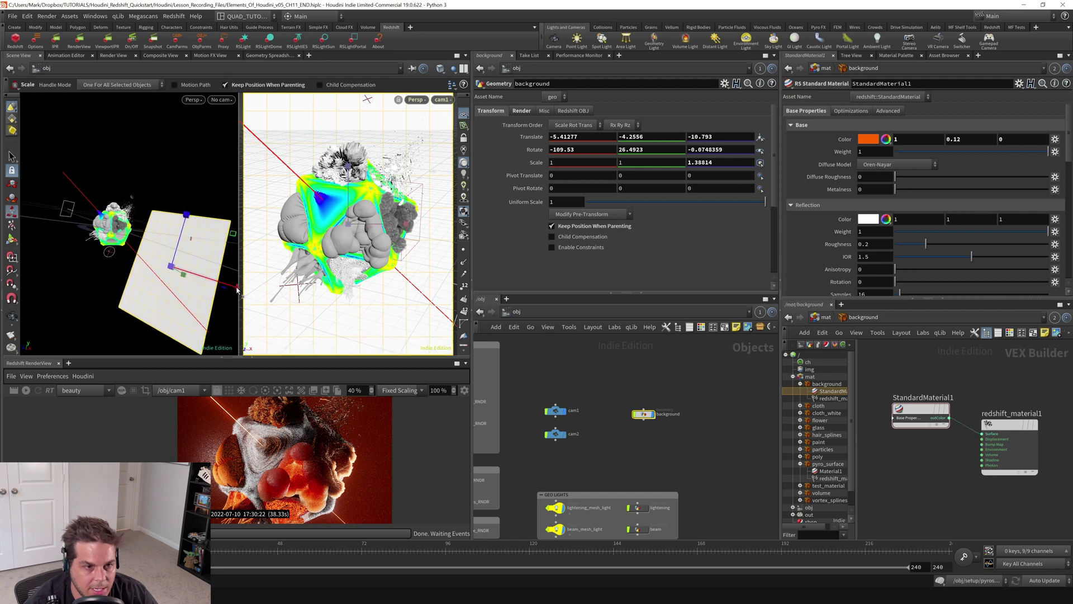
pyautogui.moveTo(233, 291); pyautogui.dragTo(282, 300)
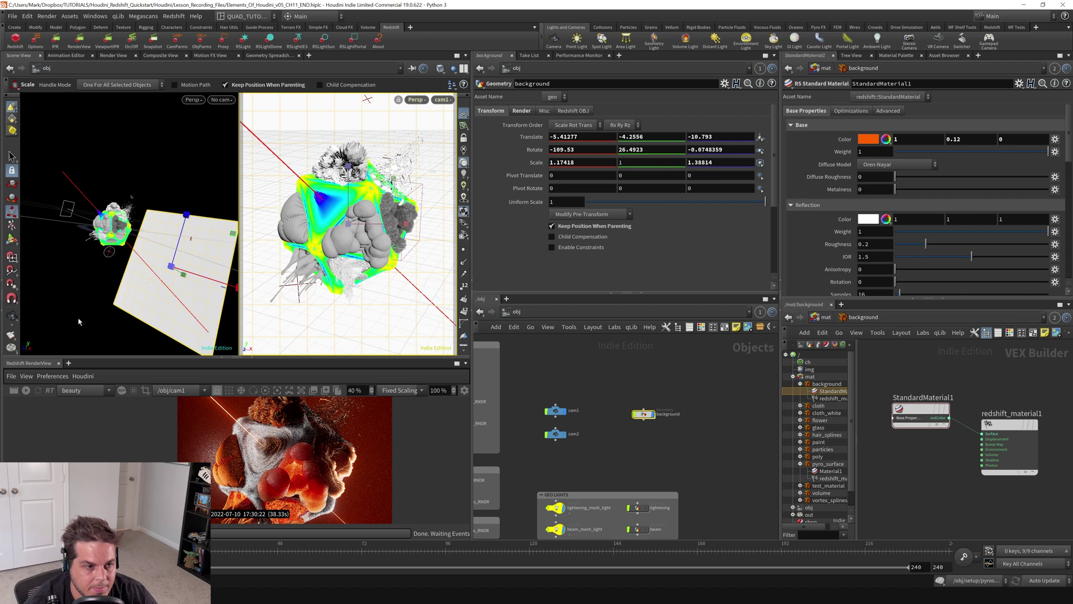
# - Enlarge the render view, set the background material's reflection weight to 0, and stop the IPR render
pyautogui.moveTo(273, 344); pyautogui.dragTo(273, 256)
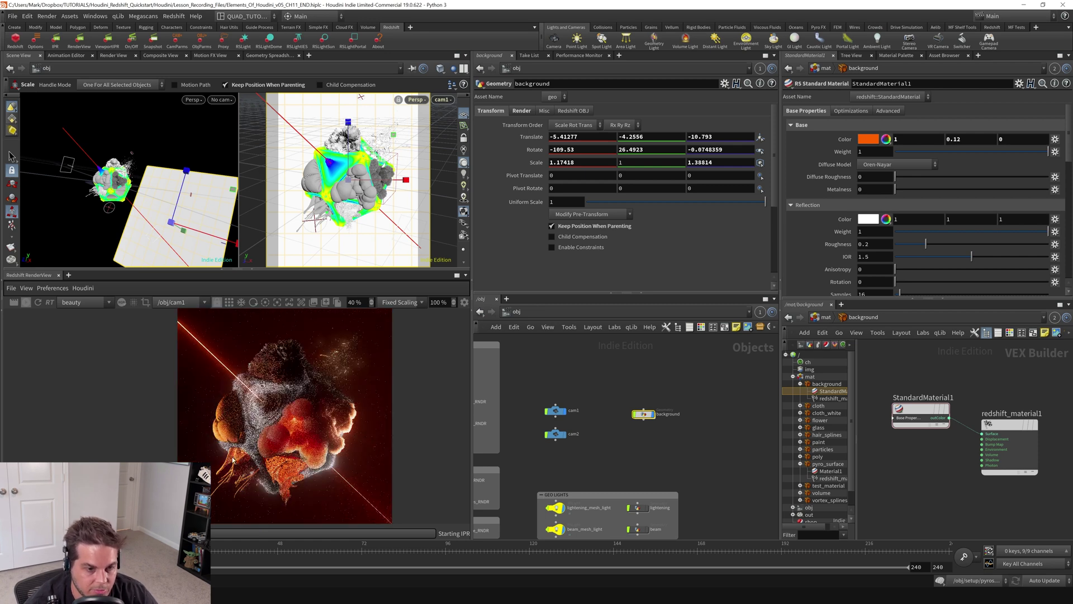
pyautogui.moveTo(262, 482); pyautogui.dragTo(201, 445, button='middle')
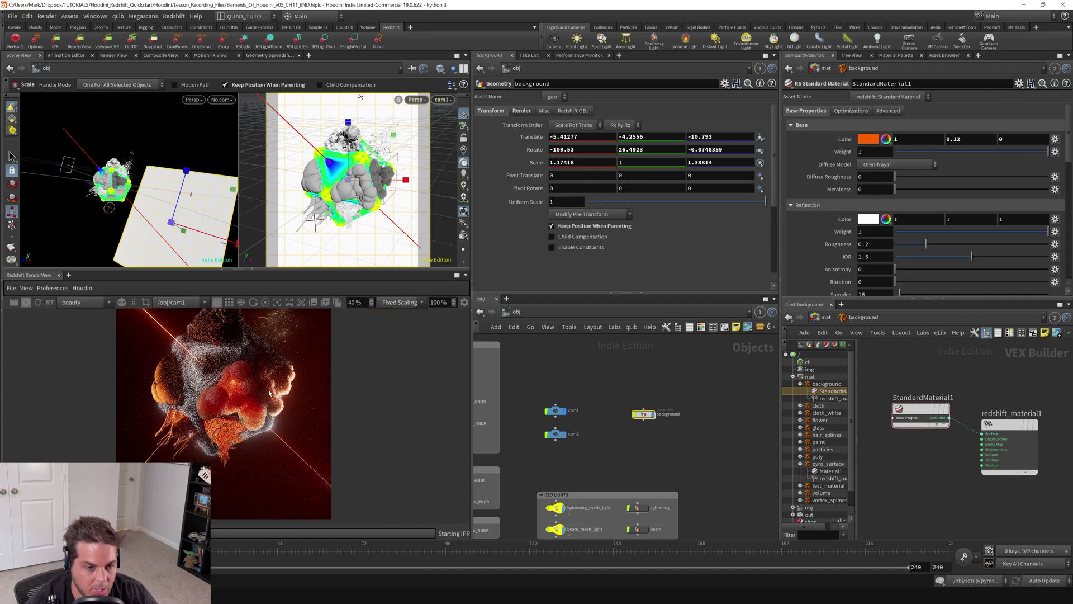
pyautogui.scroll(-1, 276, 413)
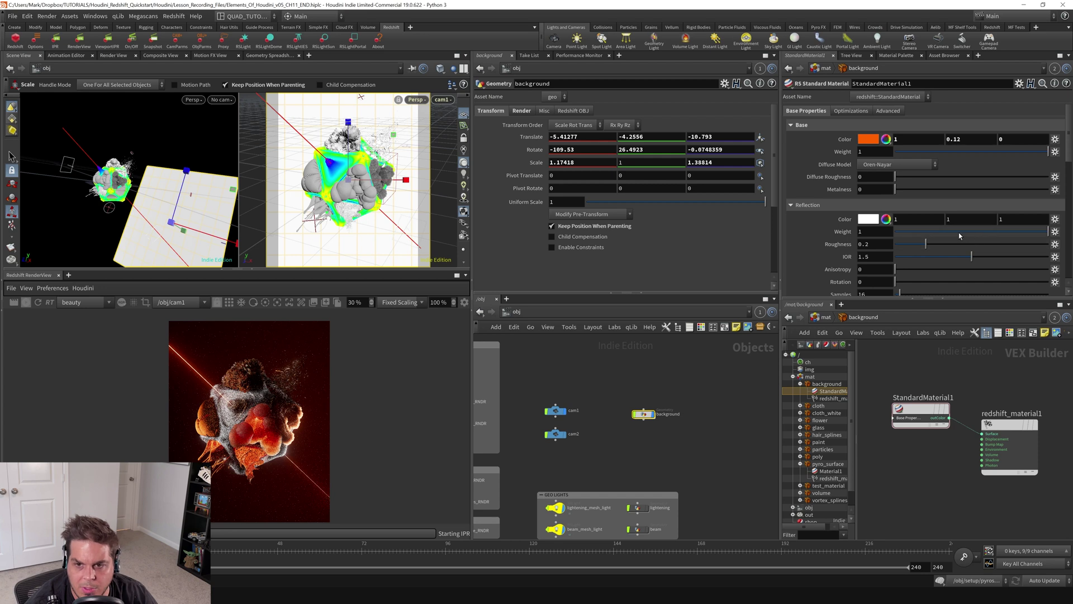
pyautogui.moveTo(959, 235); pyautogui.dragTo(771, 243)
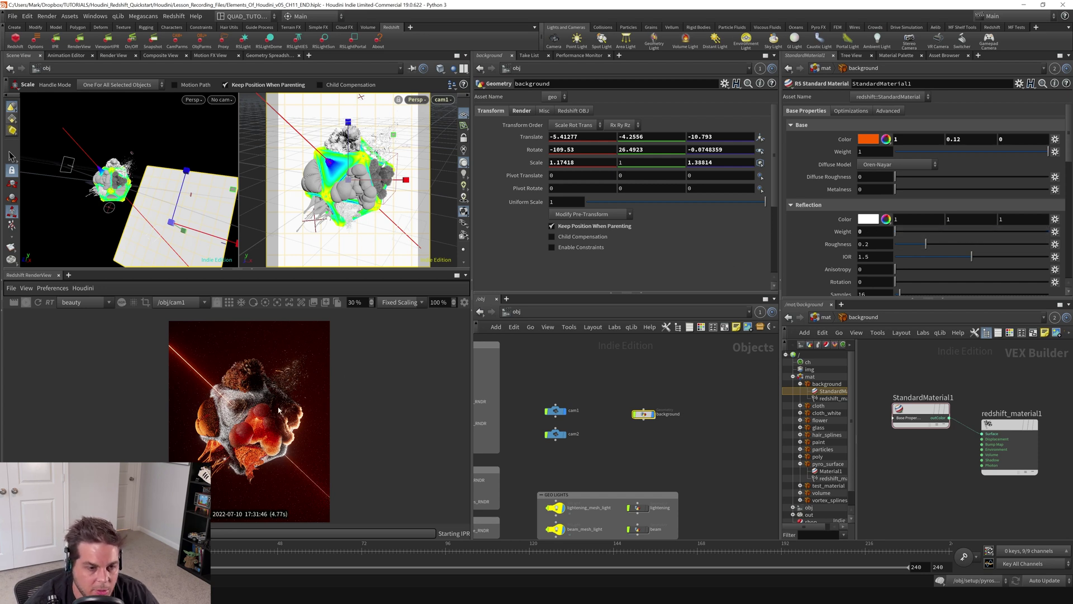
pyautogui.click(26, 305)
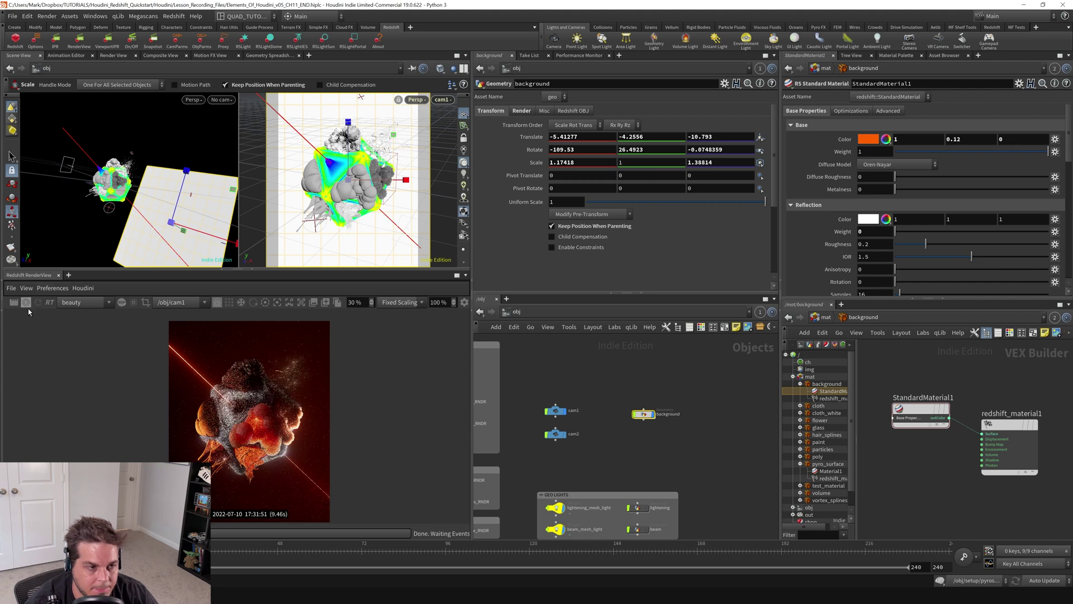
# - Add an RSLight node below the background object and parent the light to background
pyautogui.click(658, 439)
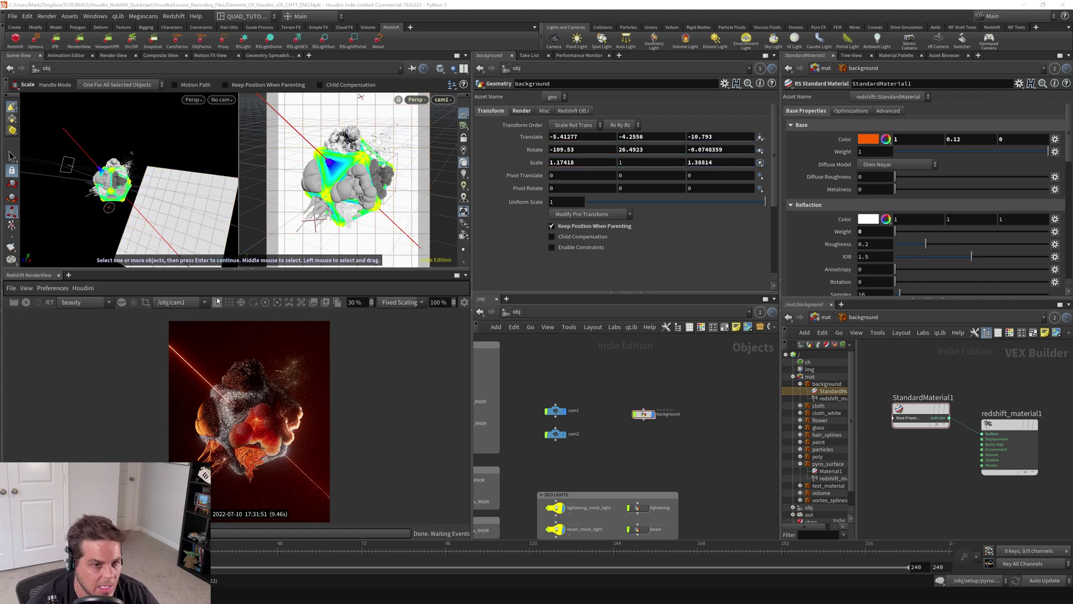
pyautogui.moveTo(657, 439); pyautogui.dragTo(657, 404, button='middle')
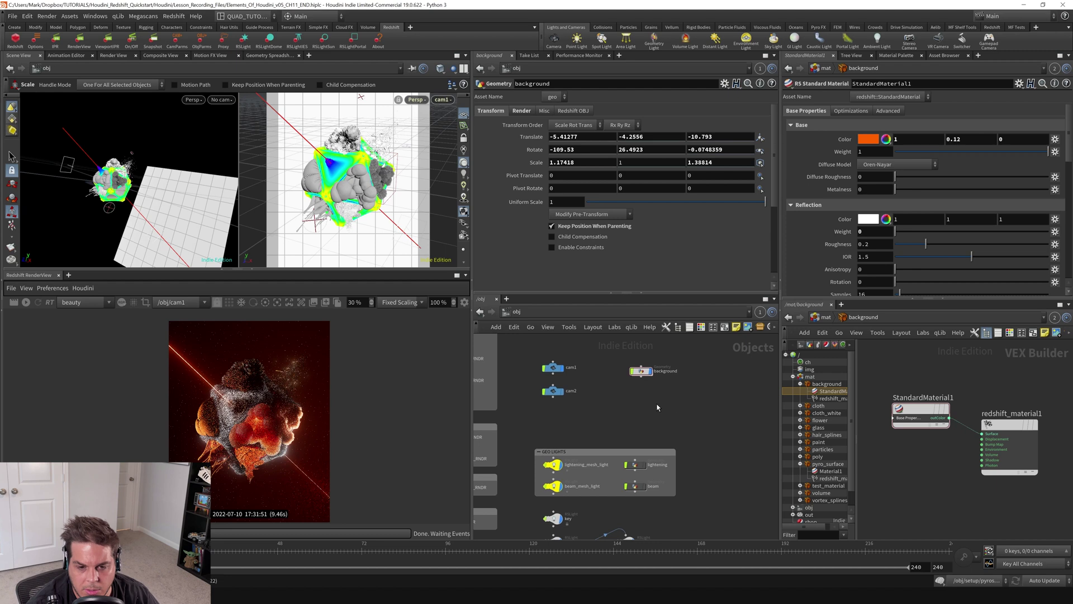
pyautogui.press('Tab')
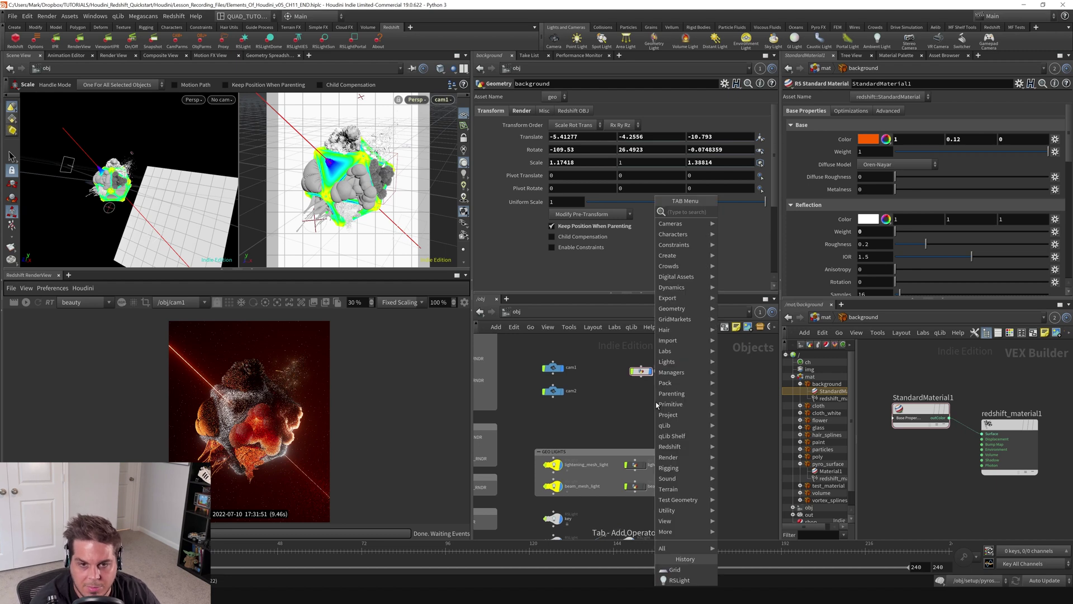
pyautogui.write('rs')
pyautogui.press('Return')
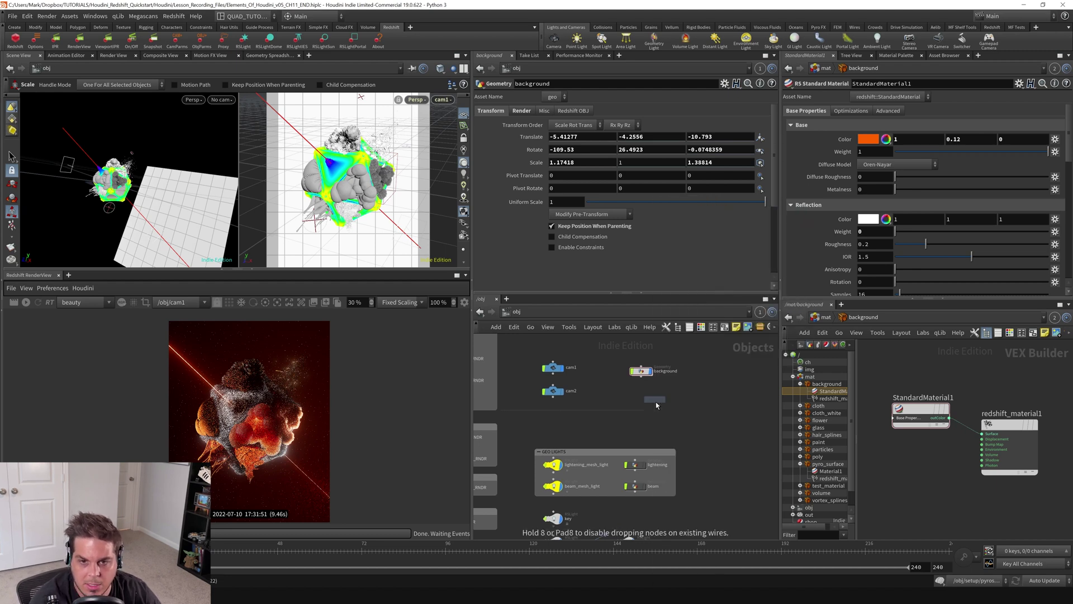
pyautogui.click(627, 378)
pyautogui.moveTo(627, 379); pyautogui.dragTo(649, 403)
pyautogui.press('Escape')
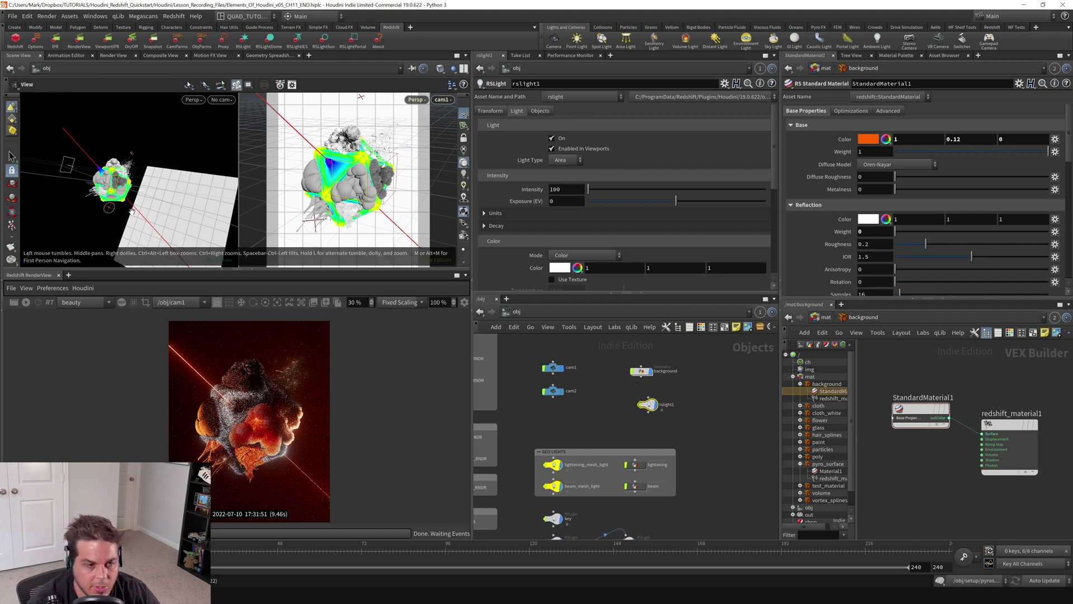
pyautogui.moveTo(132, 210); pyautogui.dragTo(177, 206)
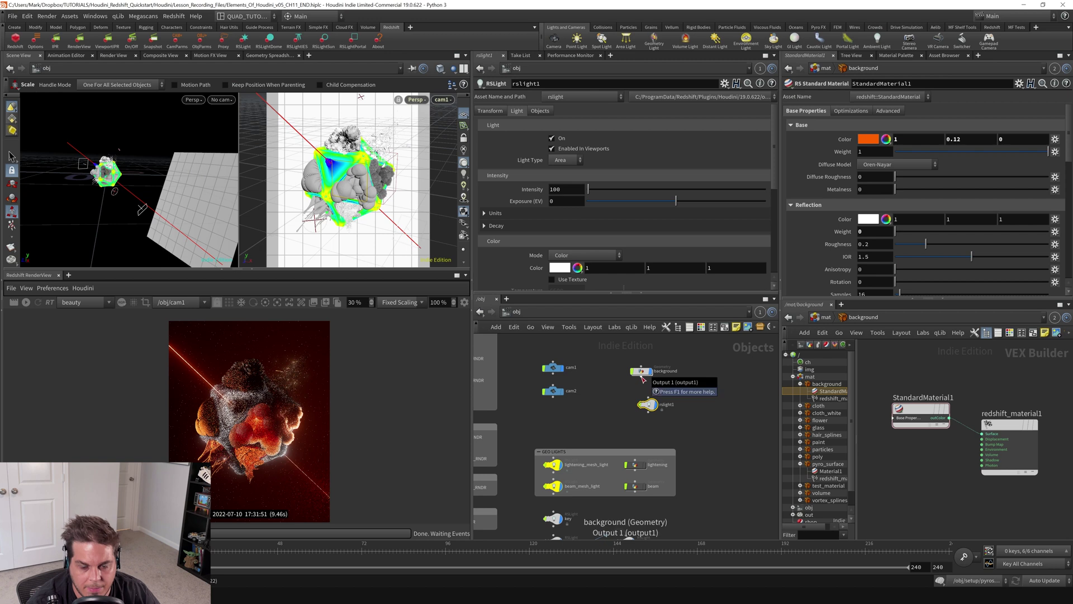
pyautogui.moveTo(642, 379); pyautogui.dragTo(647, 399)
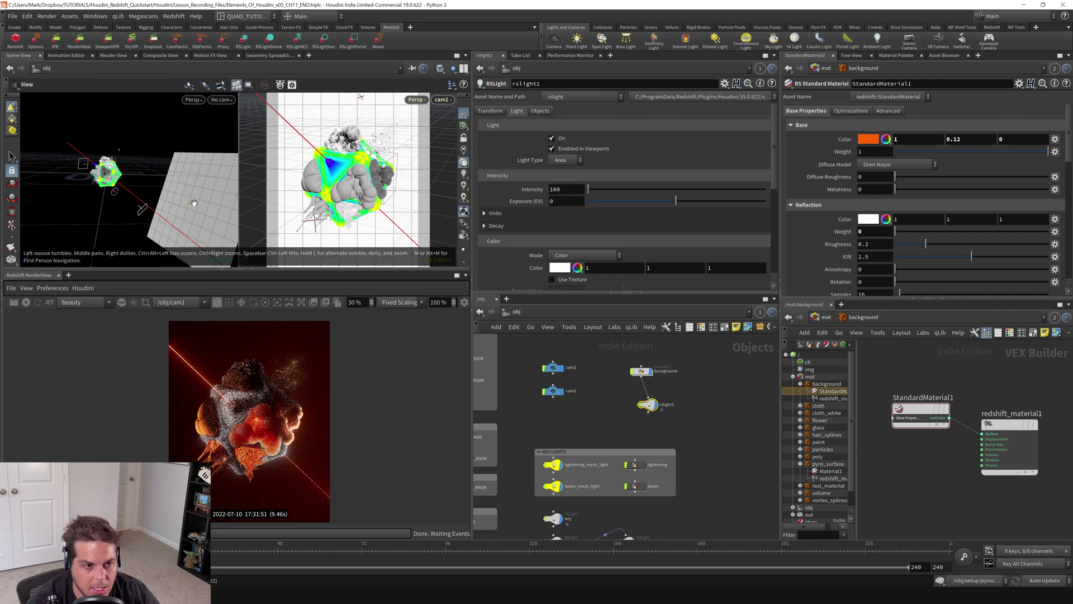
# - Move the RSLight about 10 units away from the background grid, placing it close behind the model with the Pose tool
pyautogui.moveTo(192, 203)
pyautogui.keyDown('alt'); pyautogui.mouseDown(button='right')
pyautogui.moveTo(276, 196)
pyautogui.moveTo(202, 218)
pyautogui.mouseUp(button='right'); pyautogui.keyUp('alt')
pyautogui.moveTo(203, 219); pyautogui.dragTo(138, 211)
pyautogui.keyDown('alt'); pyautogui.moveTo(139, 211); pyautogui.dragTo(145, 218, button='middle'); pyautogui.keyUp('alt')
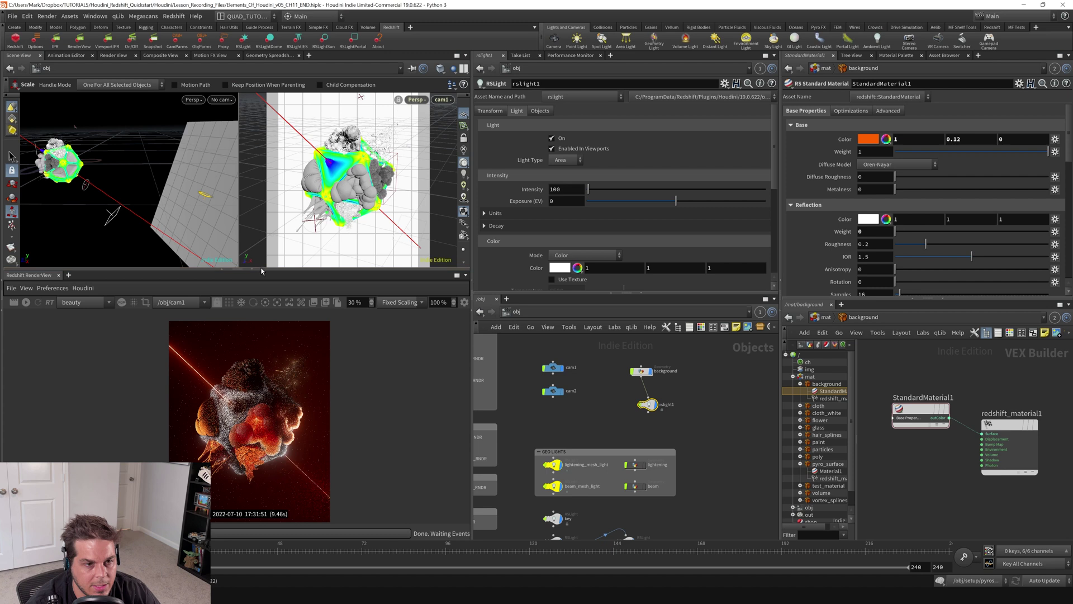
pyautogui.moveTo(261, 269); pyautogui.dragTo(261, 340)
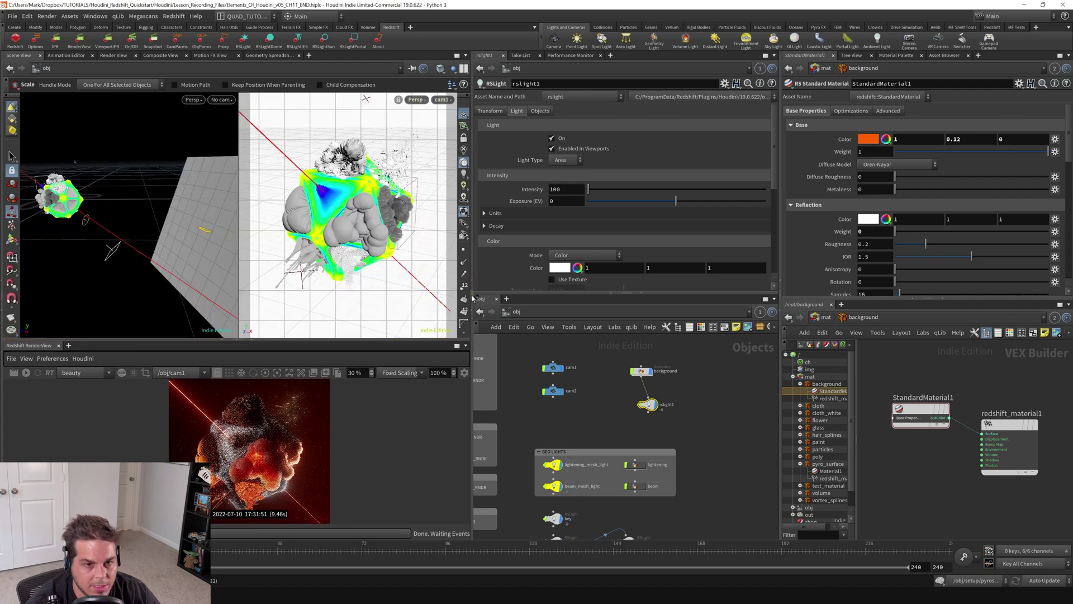
pyautogui.moveTo(473, 298); pyautogui.dragTo(518, 298)
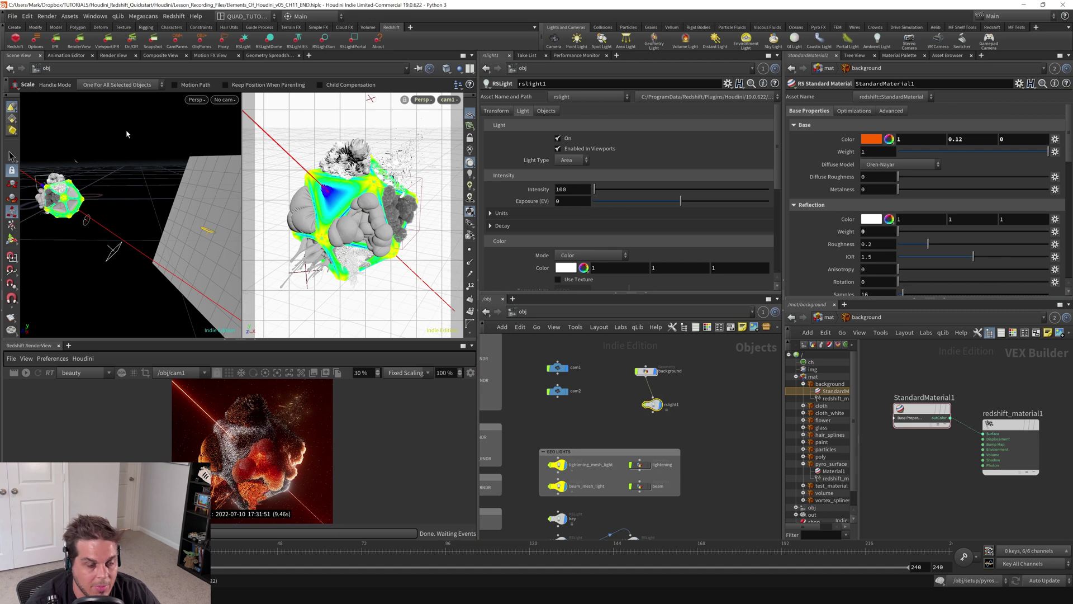
pyautogui.click(11, 225)
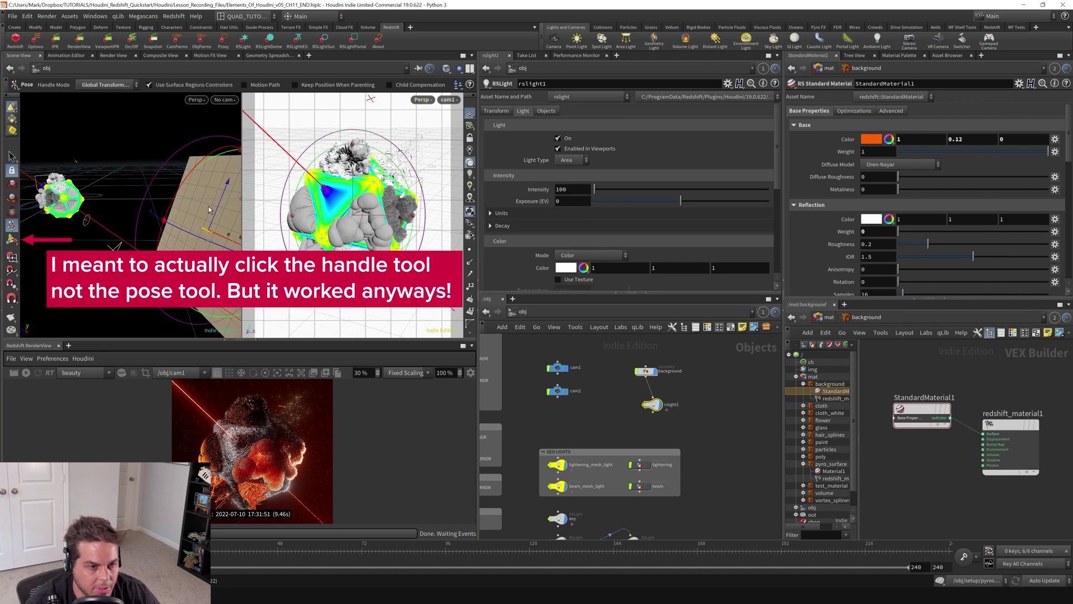
pyautogui.moveTo(216, 228); pyautogui.dragTo(112, 228)
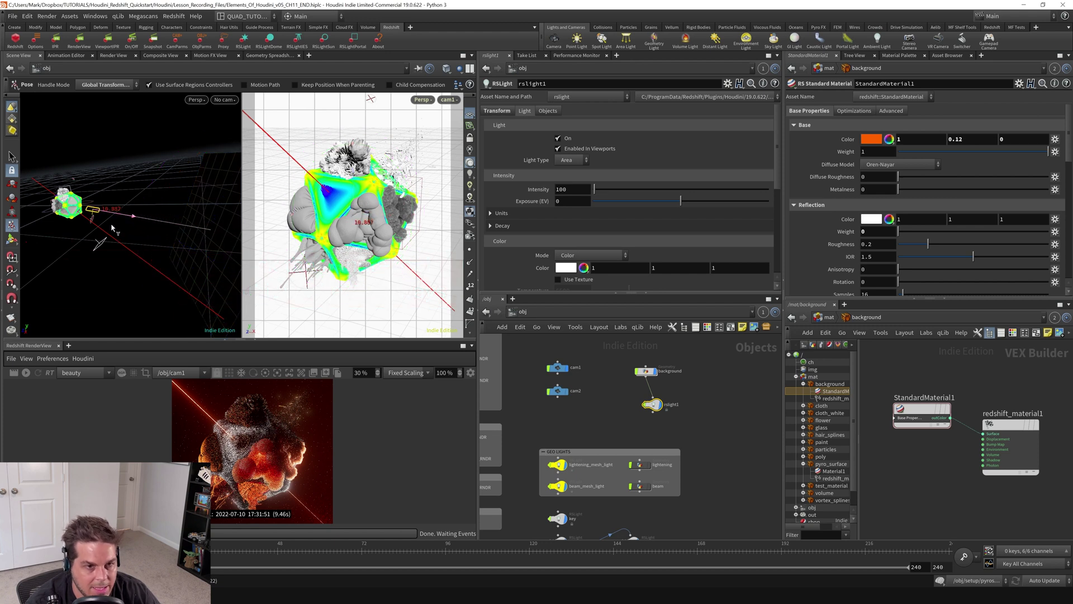
pyautogui.keyDown('alt'); pyautogui.moveTo(64, 206); pyautogui.dragTo(92, 216, button='middle'); pyautogui.keyUp('alt')
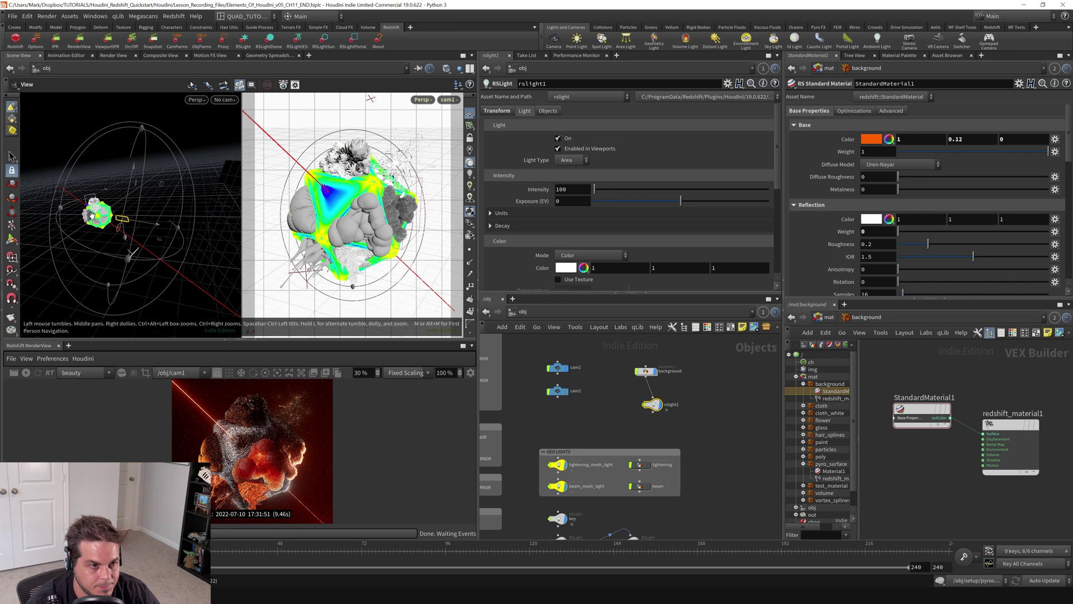
pyautogui.moveTo(91, 214); pyautogui.dragTo(159, 219)
pyautogui.press('space')
pyautogui.press('space')
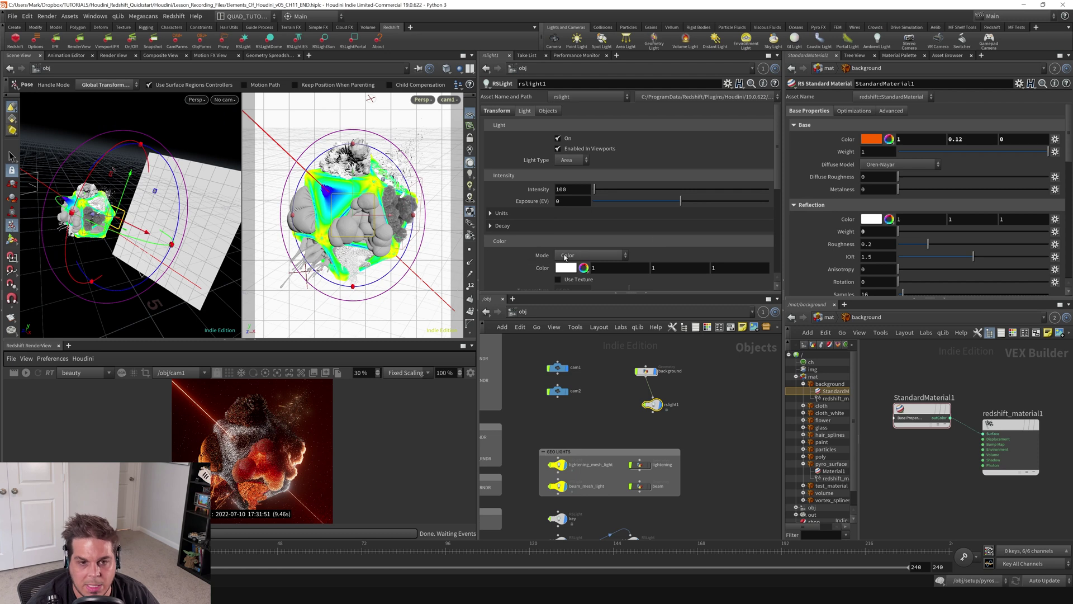
# - Change the light's area shape to Disc and reduce its spread to about 0.189
pyautogui.scroll(-5, 550, 211)
pyautogui.click(574, 168)
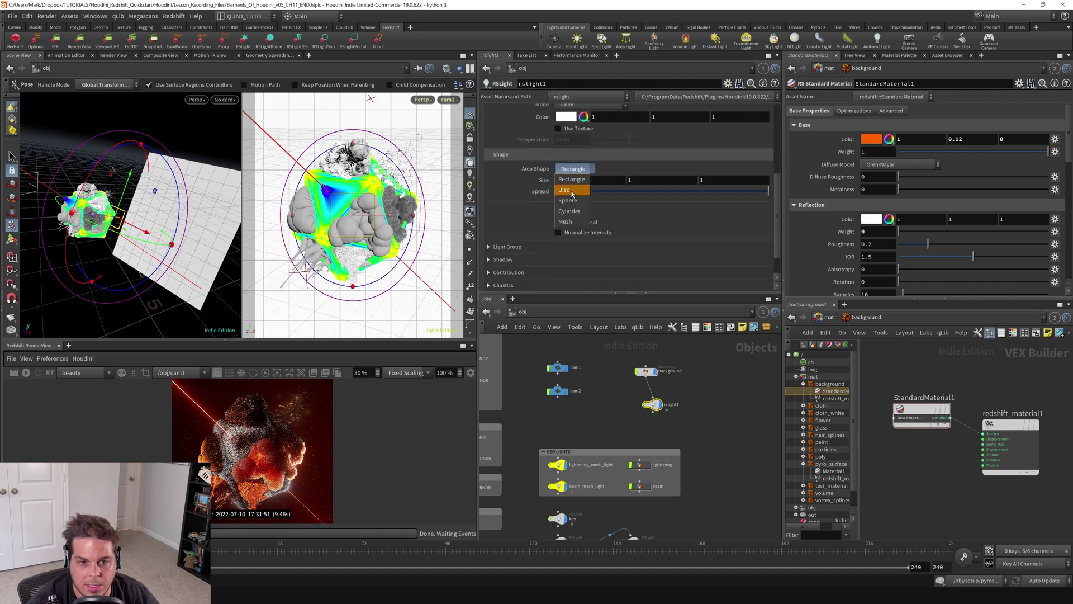
pyautogui.click(569, 179)
pyautogui.moveTo(640, 192); pyautogui.dragTo(628, 193)
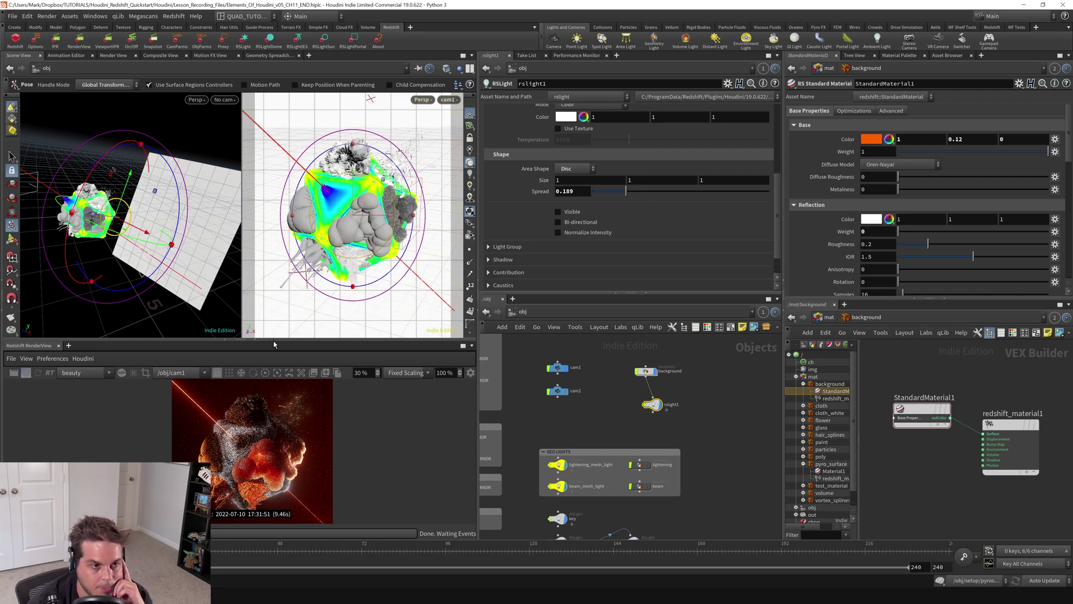
# - Restart the IPR render in an enlarged render view and set the light's spread to about 0.514
pyautogui.moveTo(273, 341); pyautogui.dragTo(272, 251)
pyautogui.scroll(2, 233, 392)
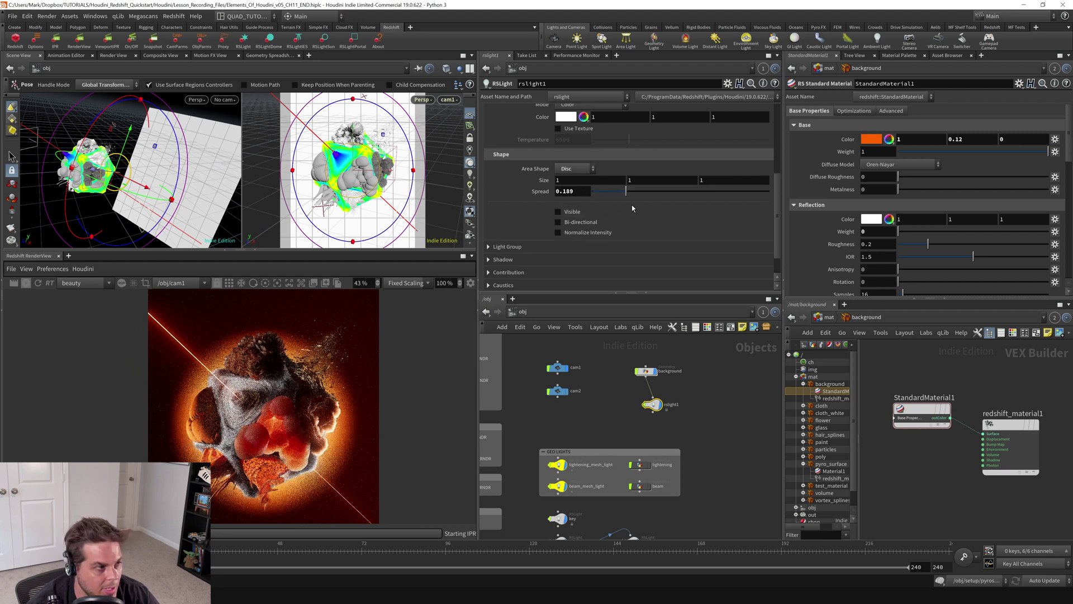
pyautogui.moveTo(658, 193); pyautogui.dragTo(683, 191)
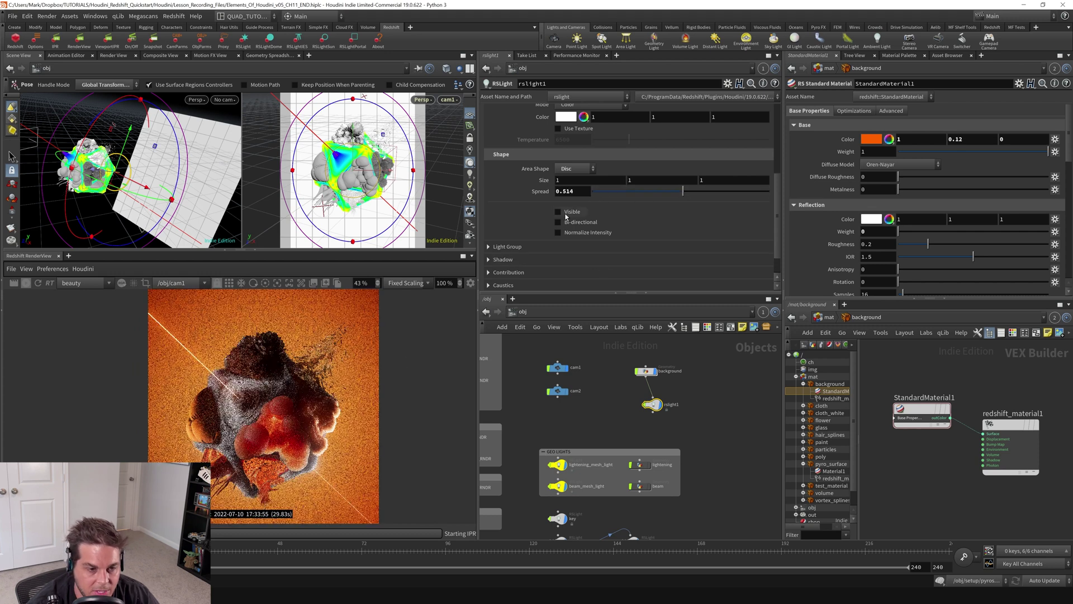
pyautogui.scroll(-2, 255, 390)
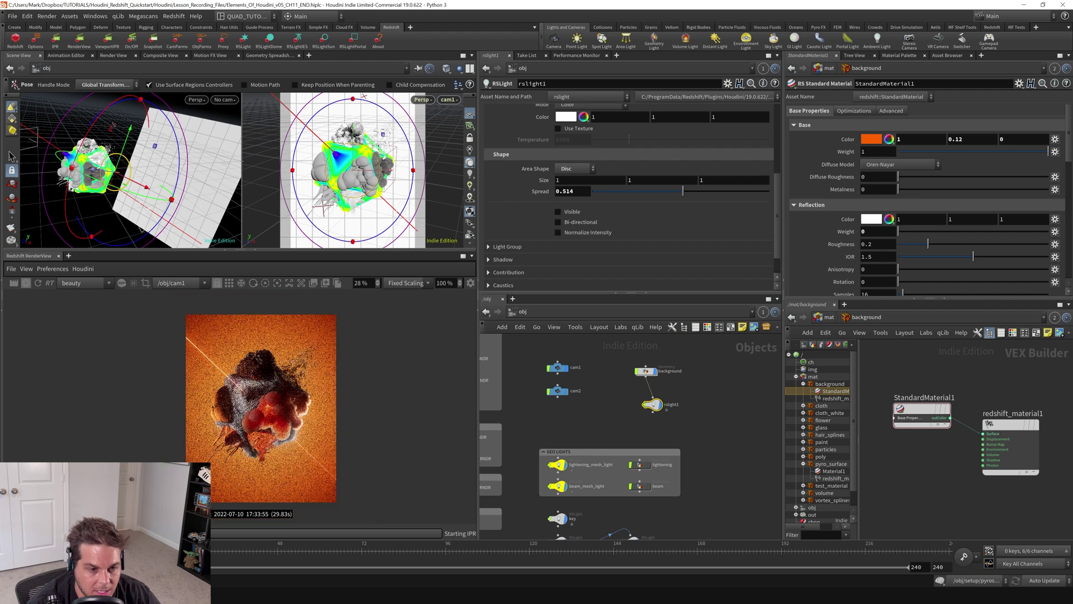
pyautogui.scroll(1, 257, 387)
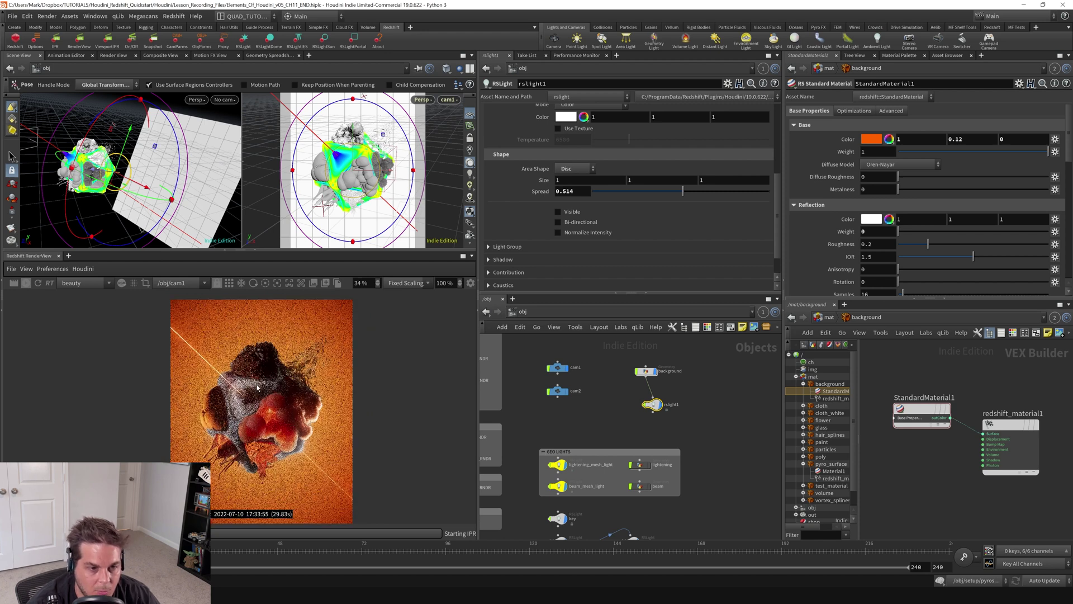
# - Set the RSLight's intensity to 10
pyautogui.scroll(5, 528, 220)
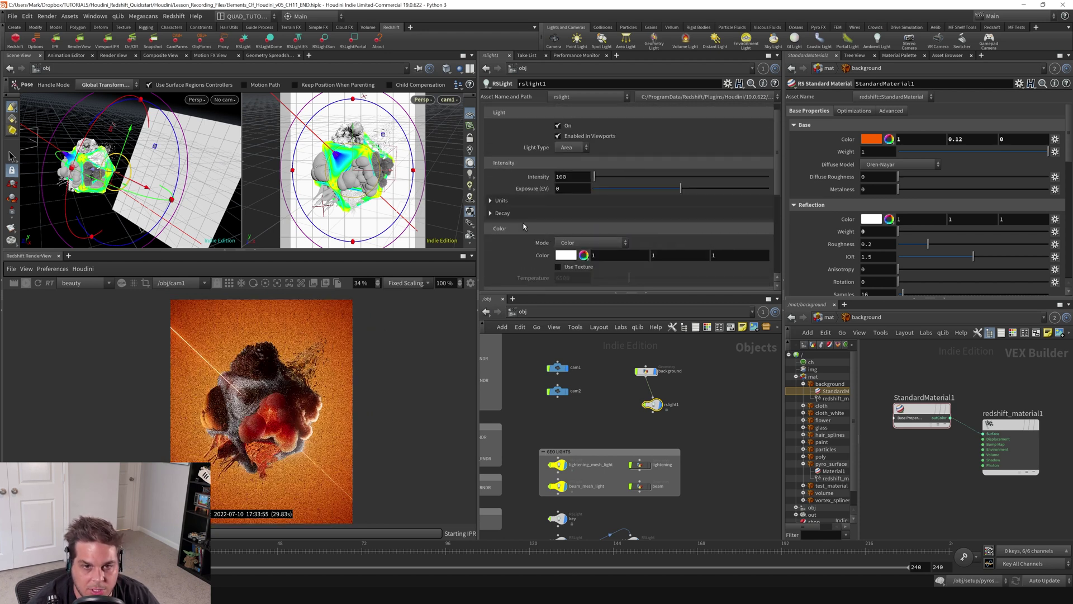
pyautogui.click(570, 176)
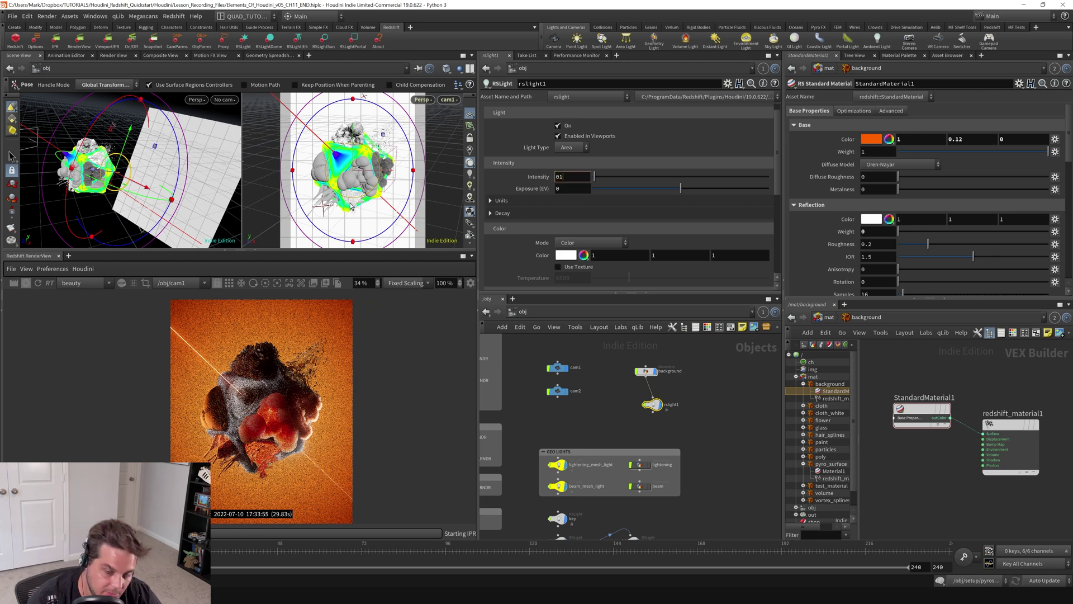
pyautogui.write('01')
pyautogui.press('BackSpace')
pyautogui.write('10')
pyautogui.press('Return')
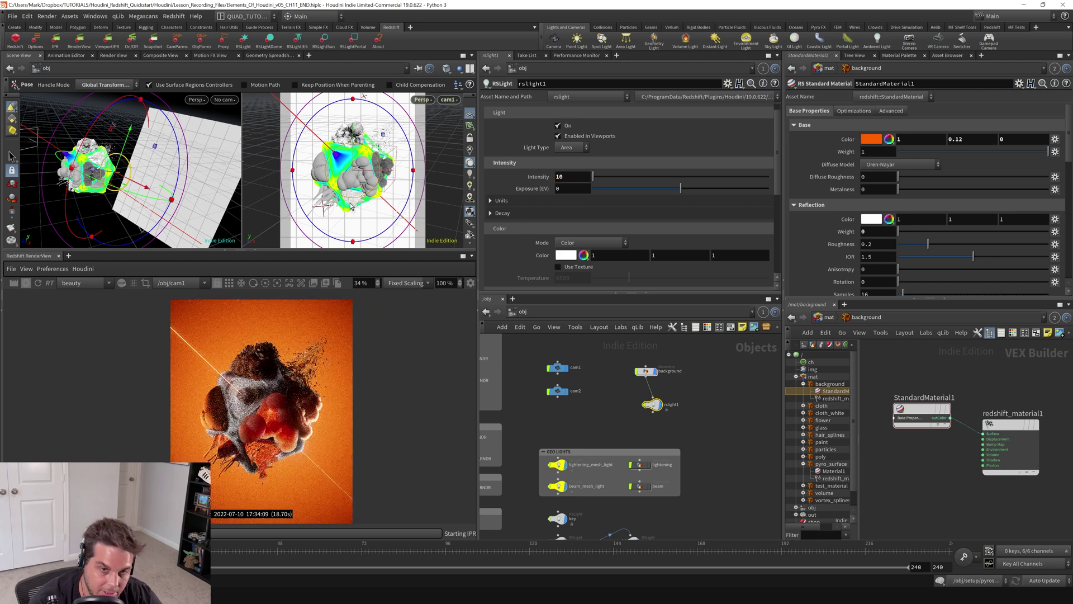